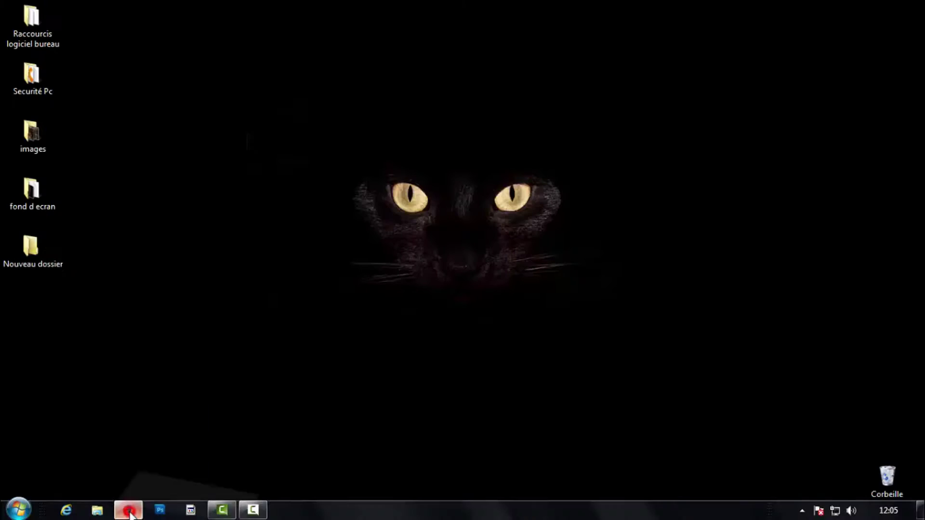
# Bring up the ToutBox.fr minecraftfont.ttf download page from the taskbar browser
pyautogui.click(128, 510)
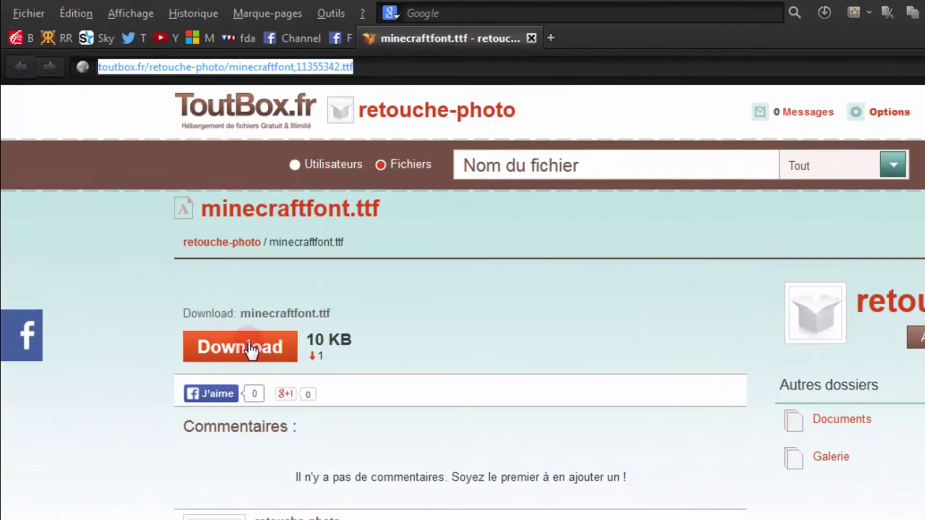
# Save minecraftfont.ttf with 'Enregistrer le fichier' and open minecraftfont(1).ttf from Firefox's downloads
pyautogui.click(230, 348)
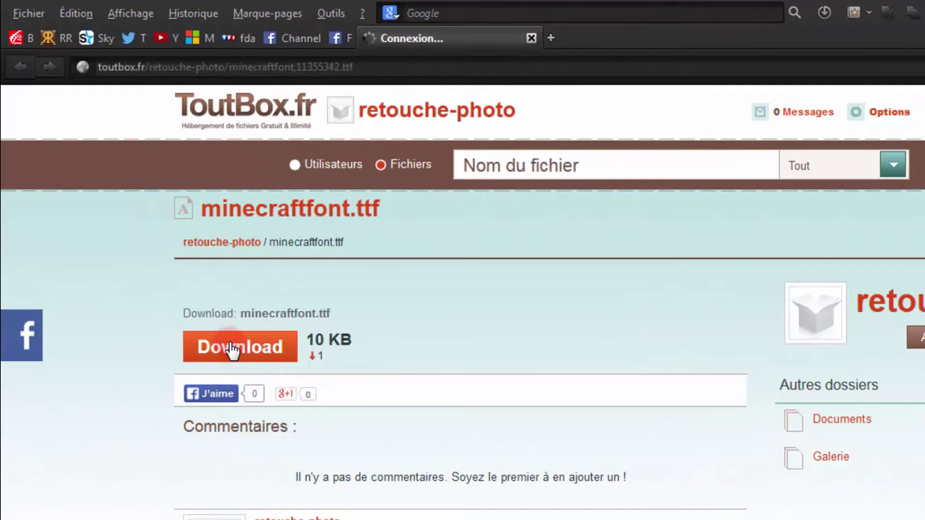
pyautogui.click(453, 374)
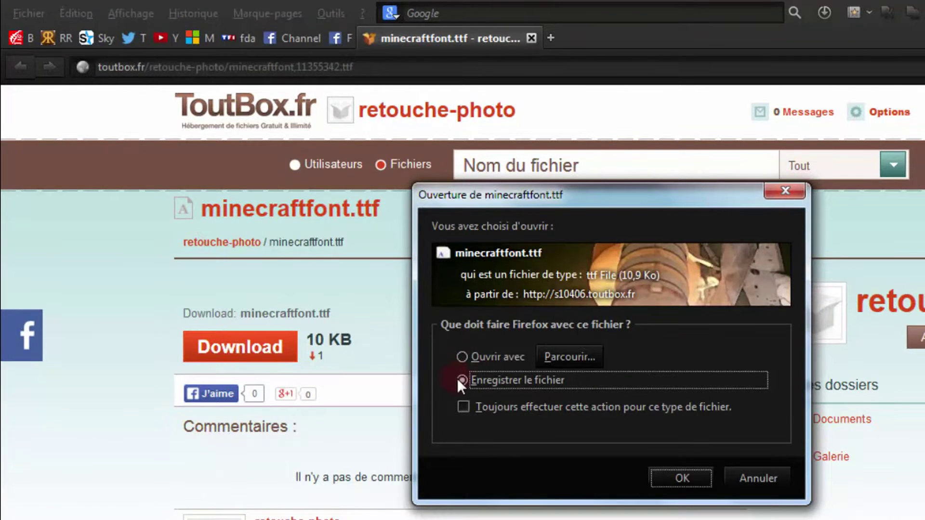
pyautogui.click(665, 479)
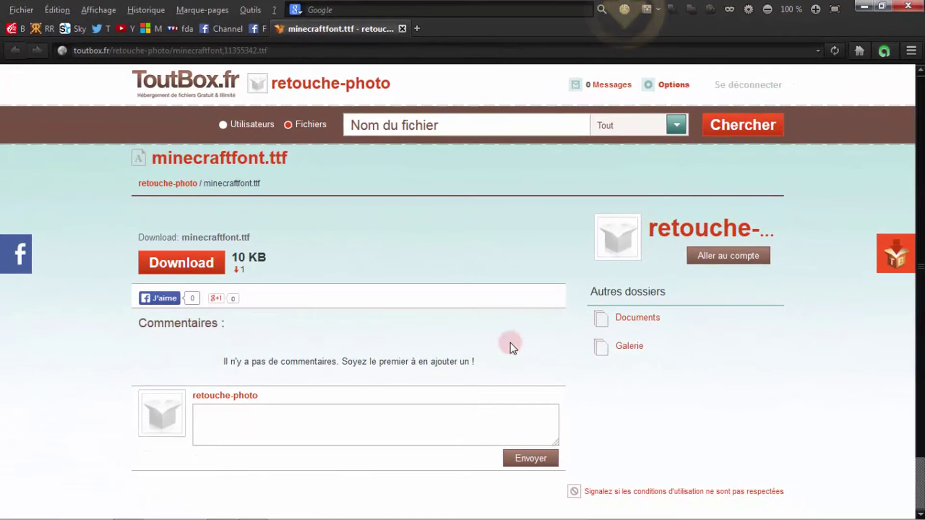
pyautogui.click(627, 12)
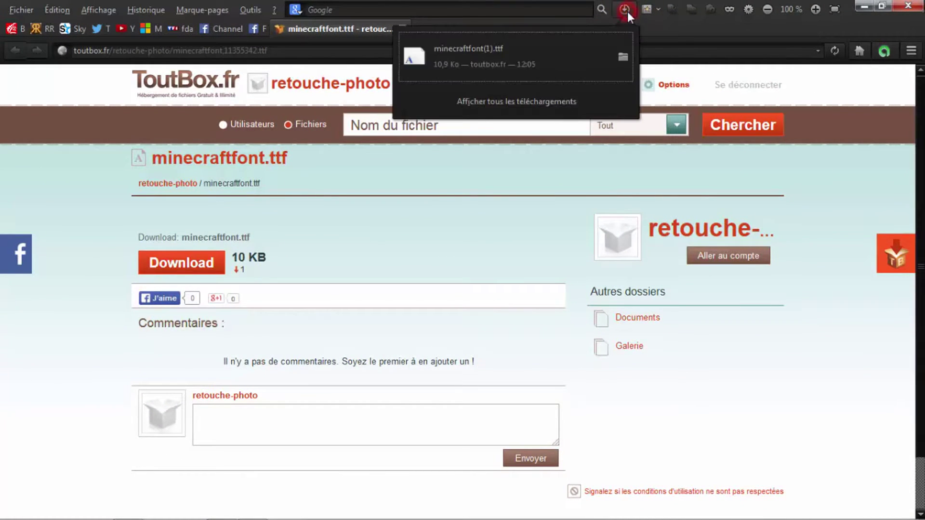
pyautogui.click(574, 56)
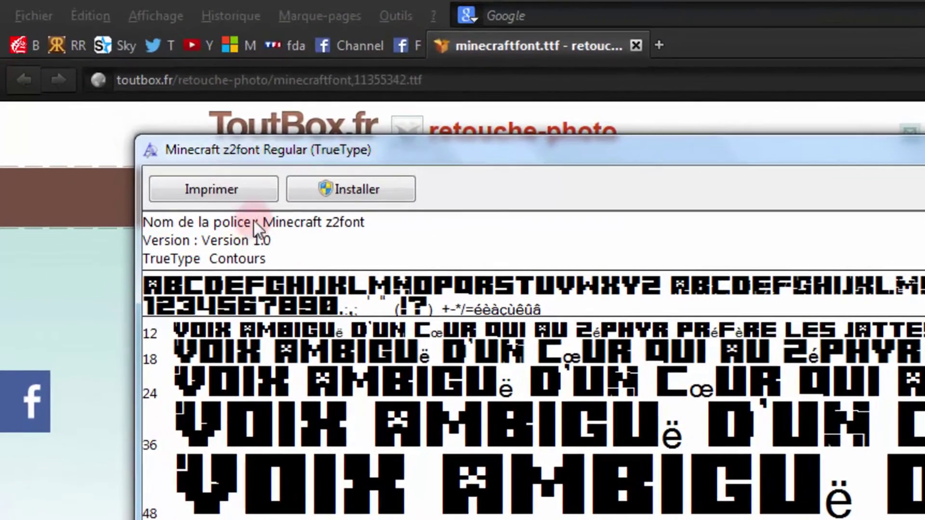
# Install Minecraft z2font Regular, then close the font preview and Firefox
pyautogui.click(405, 189)
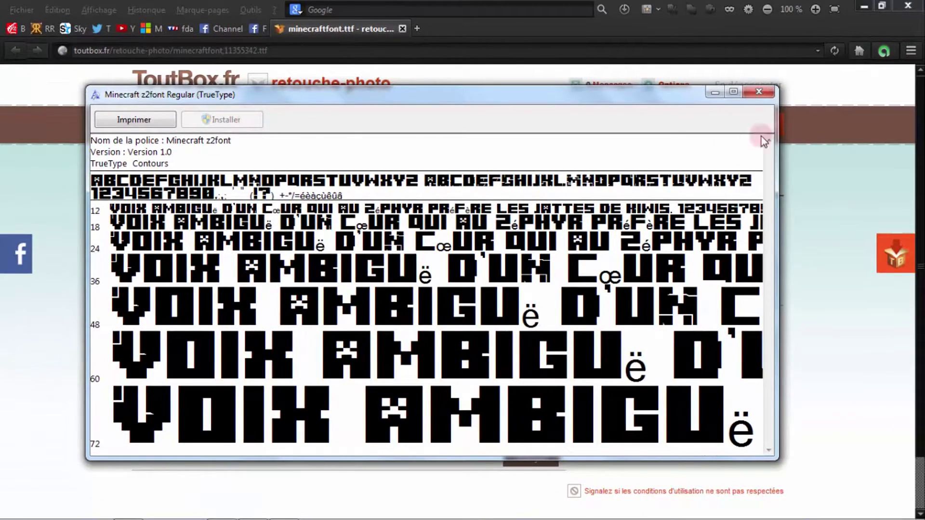
pyautogui.click(760, 92)
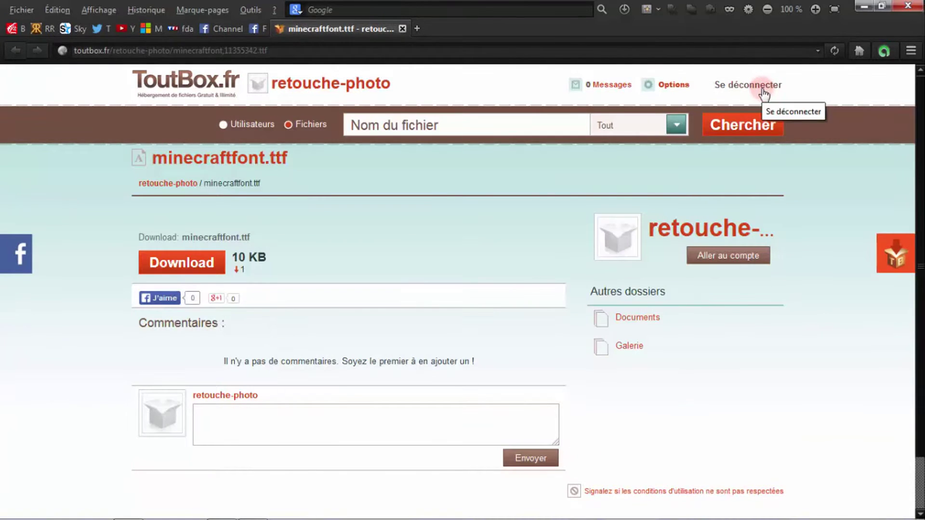
pyautogui.click(904, 5)
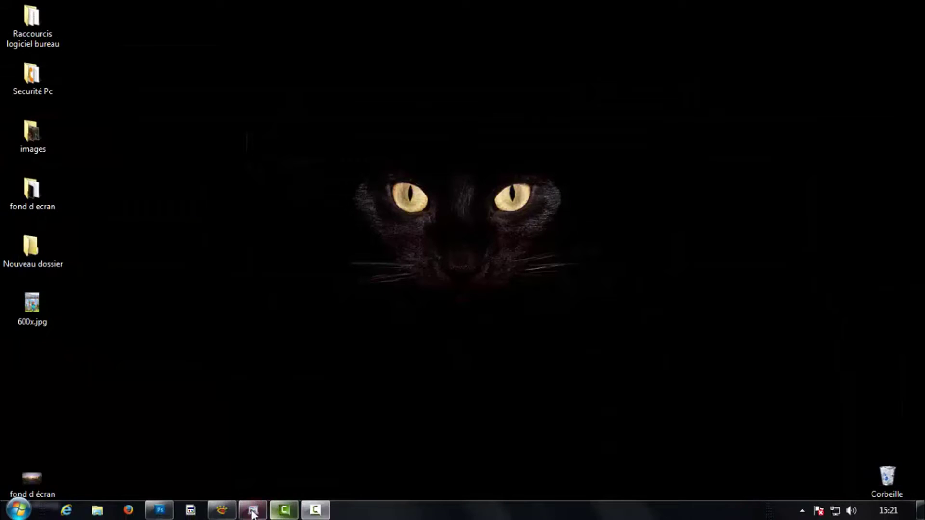
# Preview the Minecraft sunset wallpaper, then load fond d écran minecraft.png into Photoshop
pyautogui.click(251, 511)
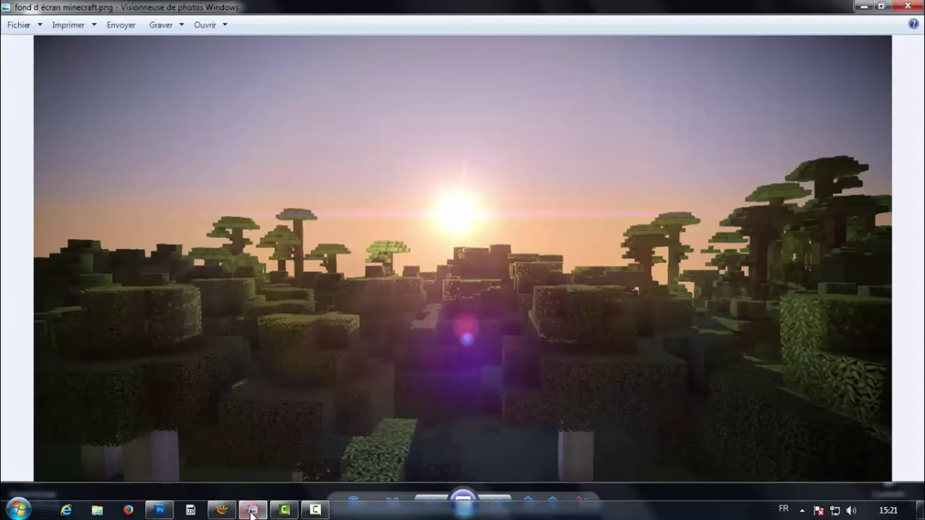
pyautogui.click(913, 7)
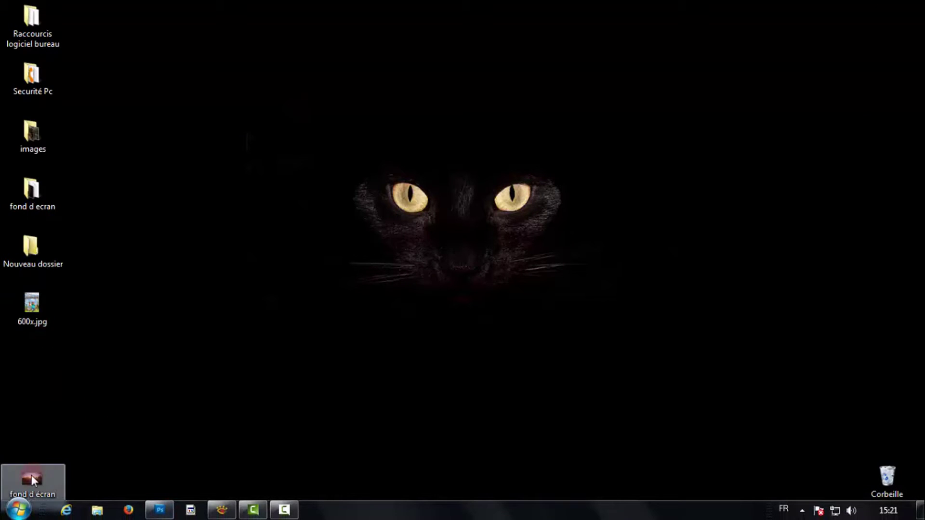
pyautogui.moveTo(31, 477)
pyautogui.mouseDown()
pyautogui.moveTo(166, 493)
pyautogui.moveTo(267, 314)
pyautogui.mouseUp()
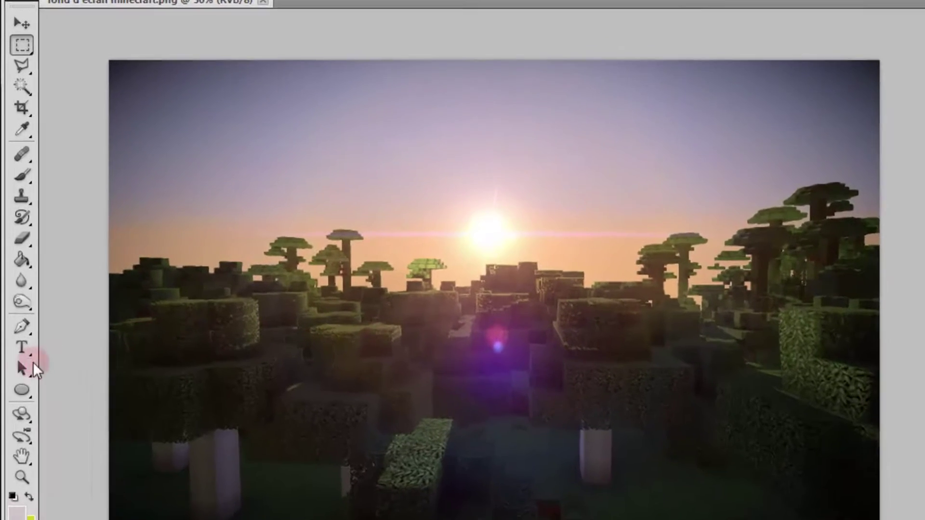
# Set the Type tool to Minecraft z2font Regular at 150 pt and start text on the sky
pyautogui.click(21, 347)
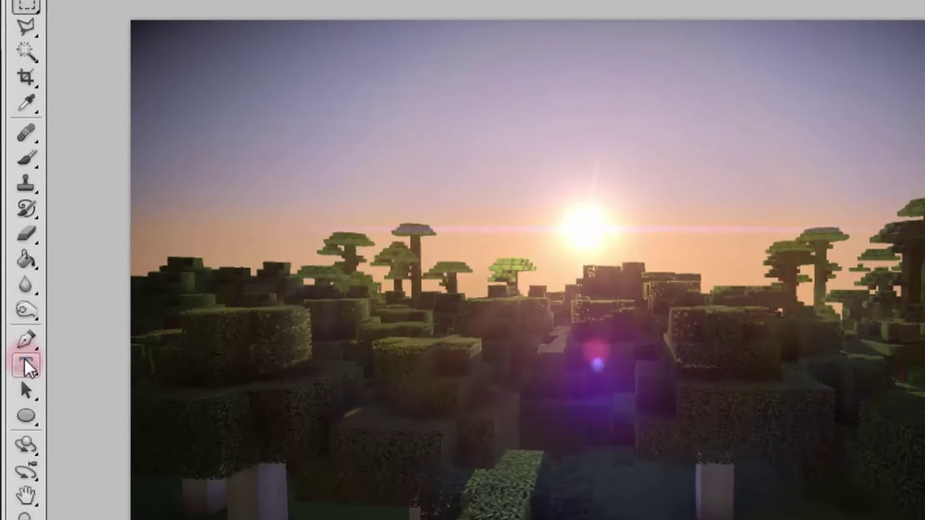
pyautogui.click(24, 364)
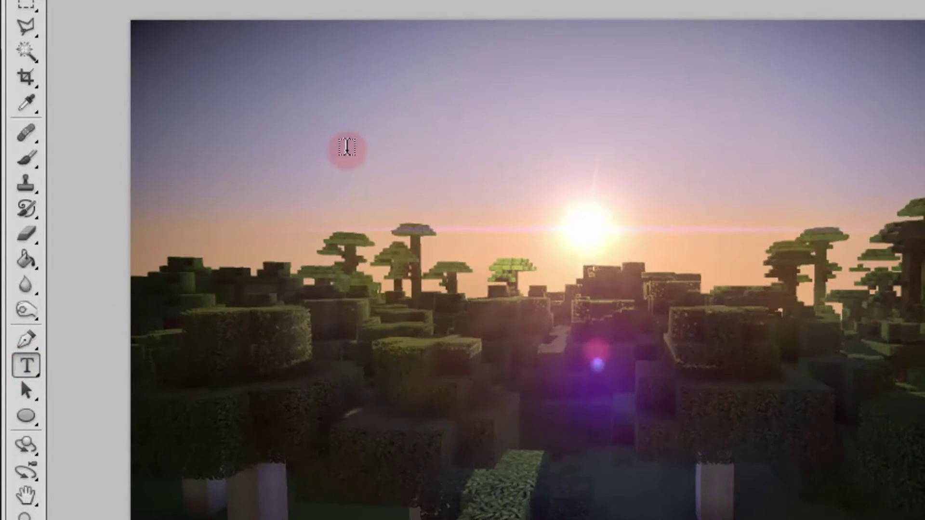
pyautogui.click(320, 150)
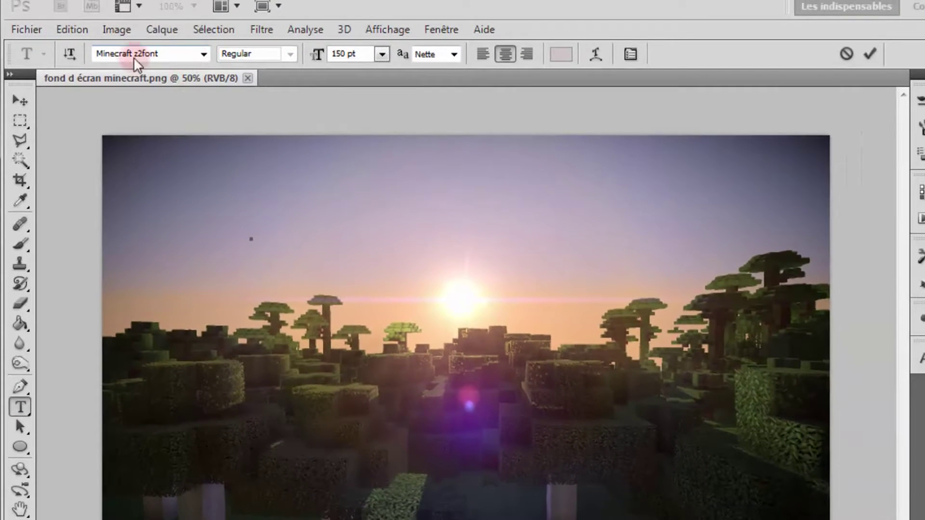
pyautogui.click(154, 54)
pyautogui.click(203, 54)
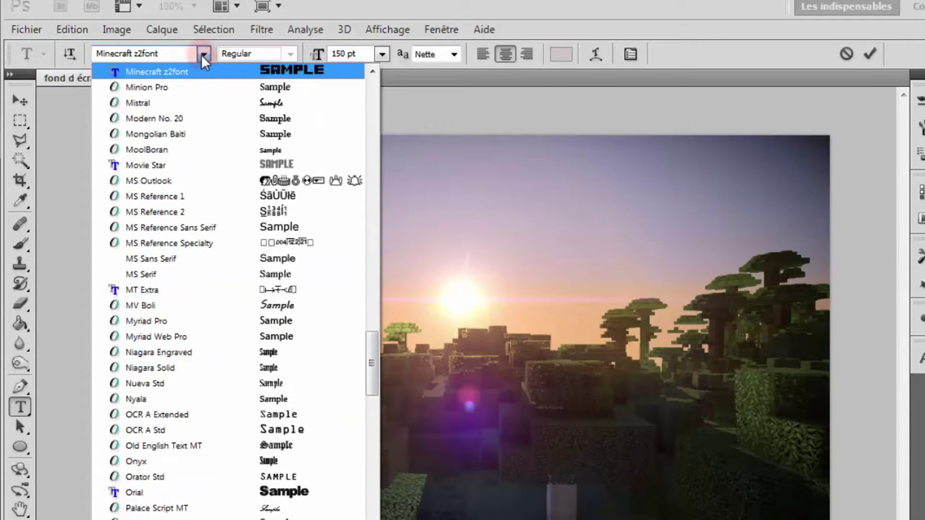
pyautogui.click(201, 54)
pyautogui.click(160, 53)
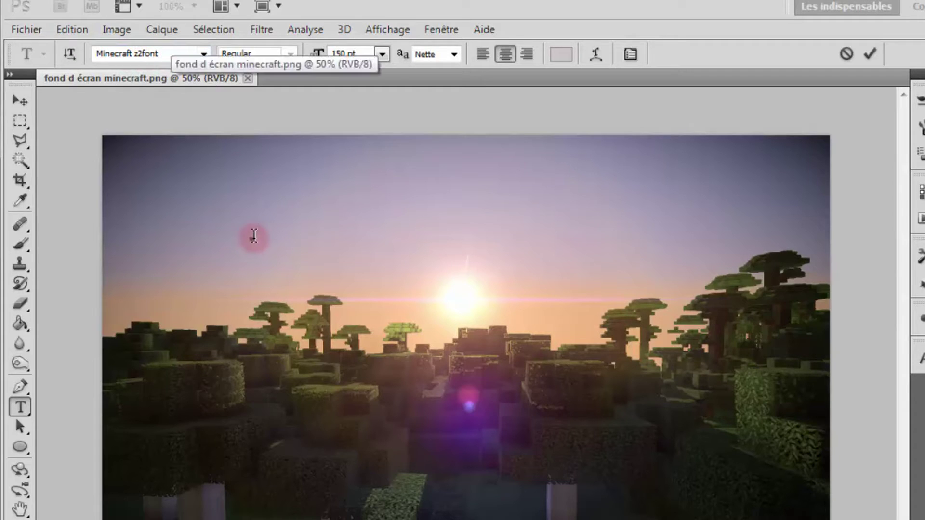
pyautogui.click(253, 247)
pyautogui.click(256, 248)
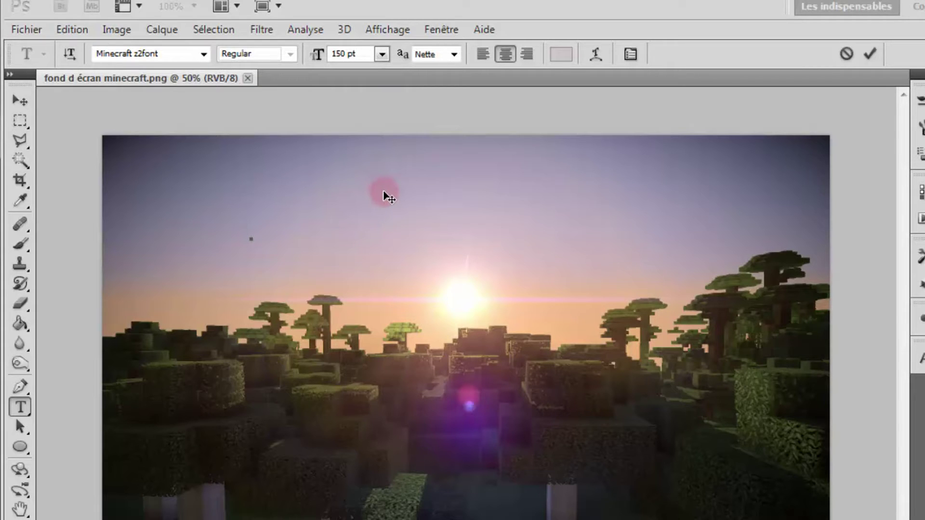
# Type MINECRAFT, centre it across the sky above the sun, and select its letters
pyautogui.write('MI')
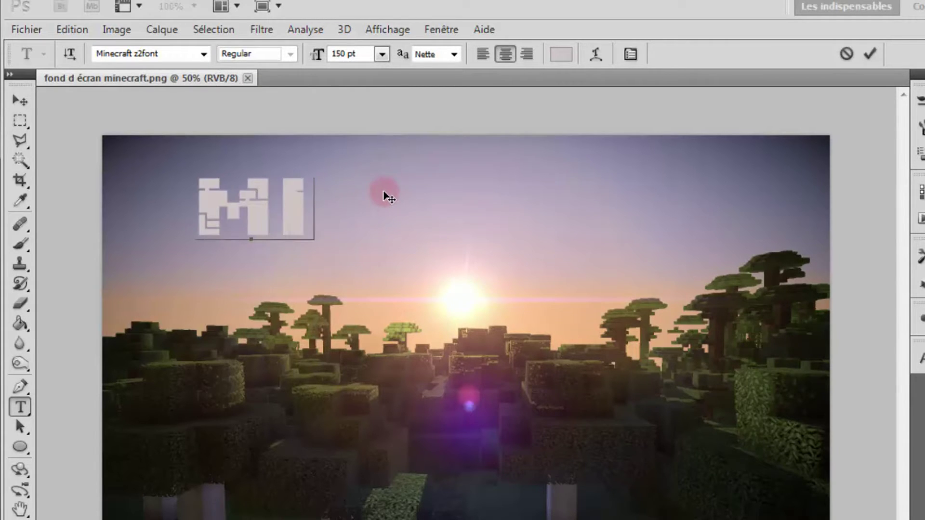
pyautogui.write('NE')
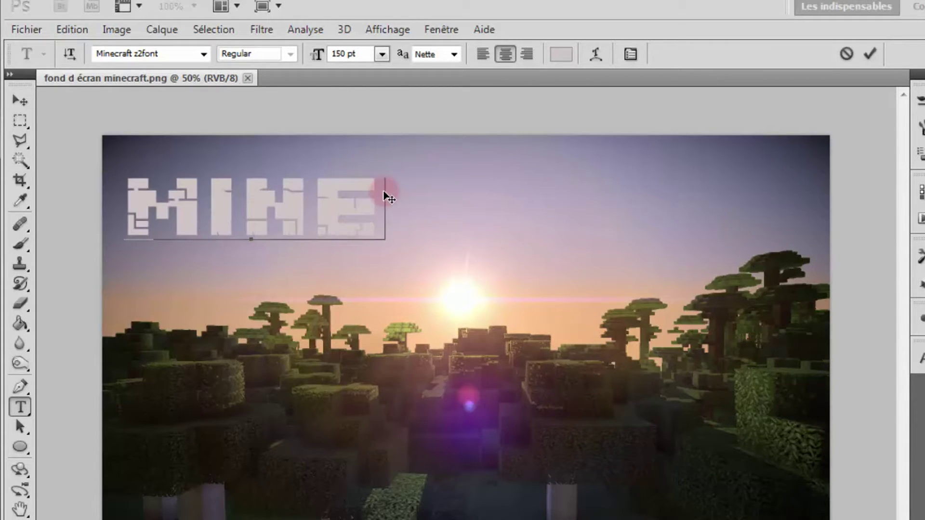
pyautogui.write('CRAF')
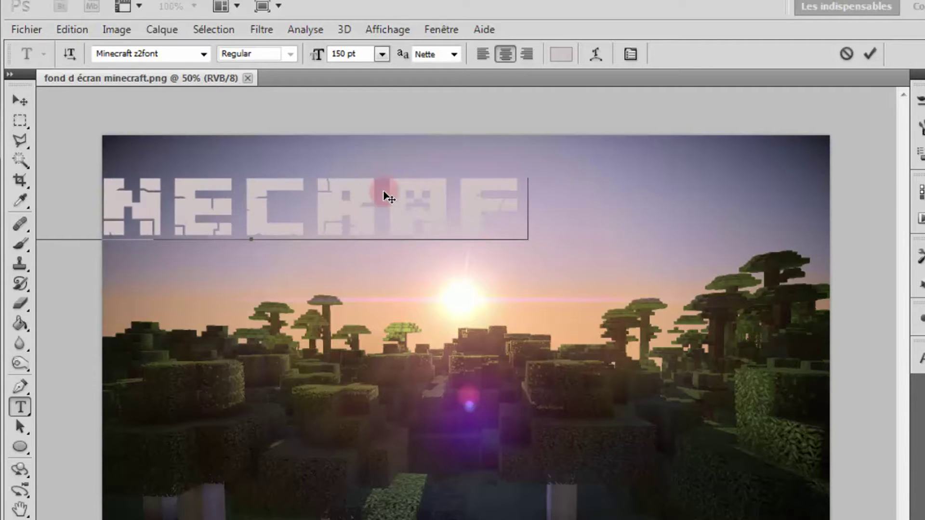
pyautogui.write('T')
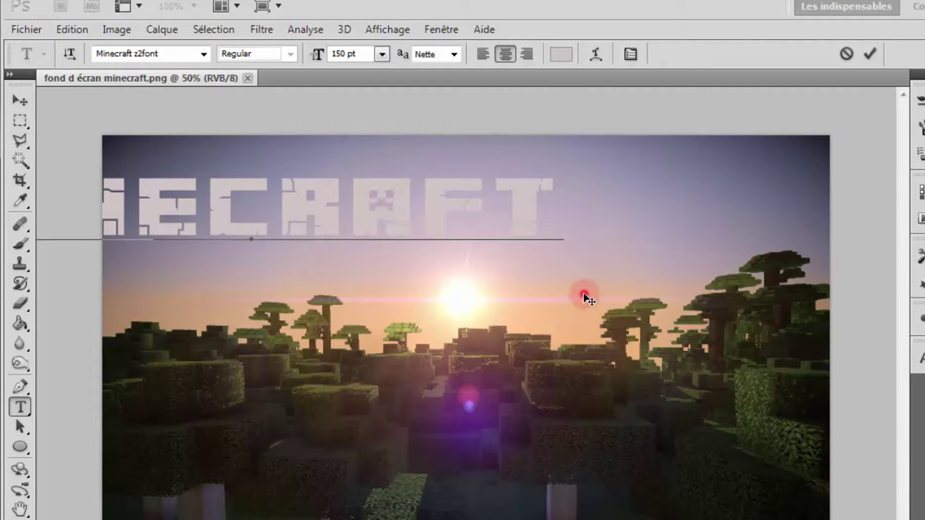
pyautogui.moveTo(584, 296)
pyautogui.mouseDown()
pyautogui.moveTo(802, 309)
pyautogui.moveTo(784, 309)
pyautogui.mouseUp()
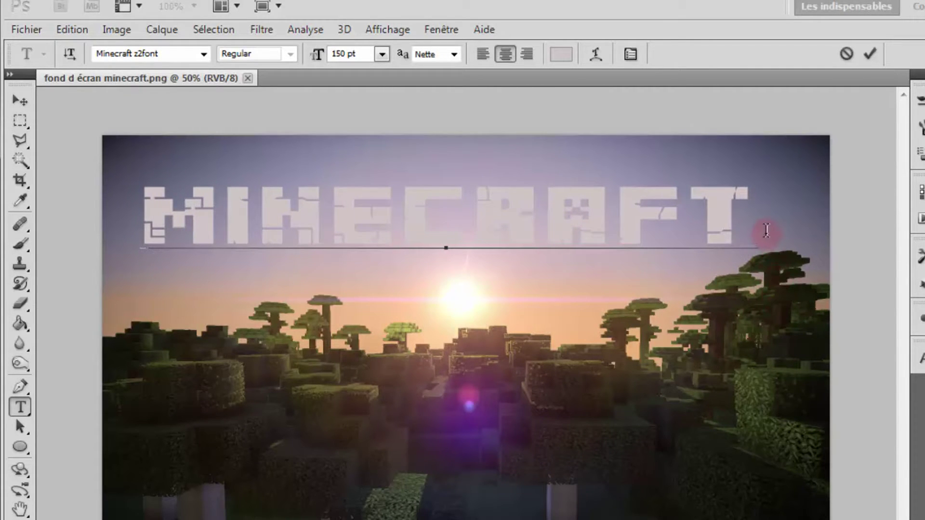
pyautogui.moveTo(762, 227)
pyautogui.mouseDown()
pyautogui.moveTo(372, 222)
pyautogui.moveTo(132, 198)
pyautogui.mouseUp()
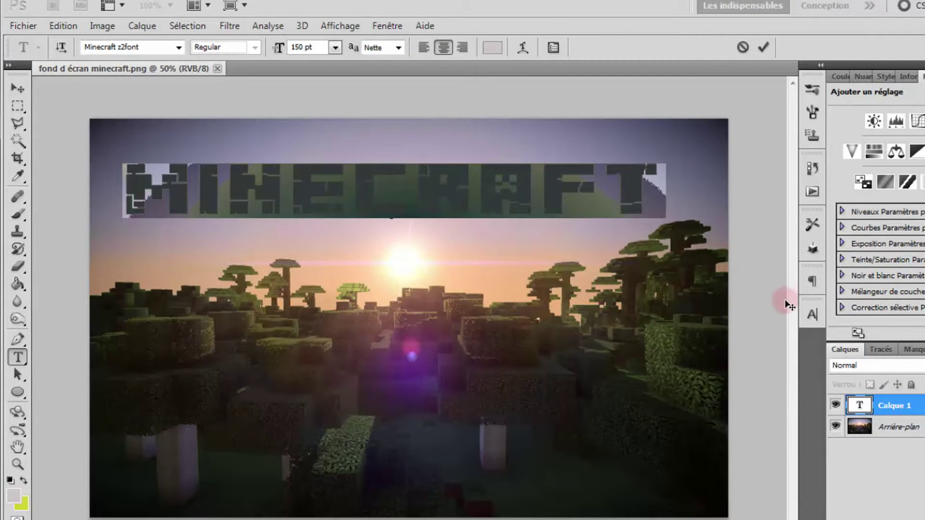
# Set the MINECRAFT text's tracking to 100 in the Caractère panel
pyautogui.click(813, 317)
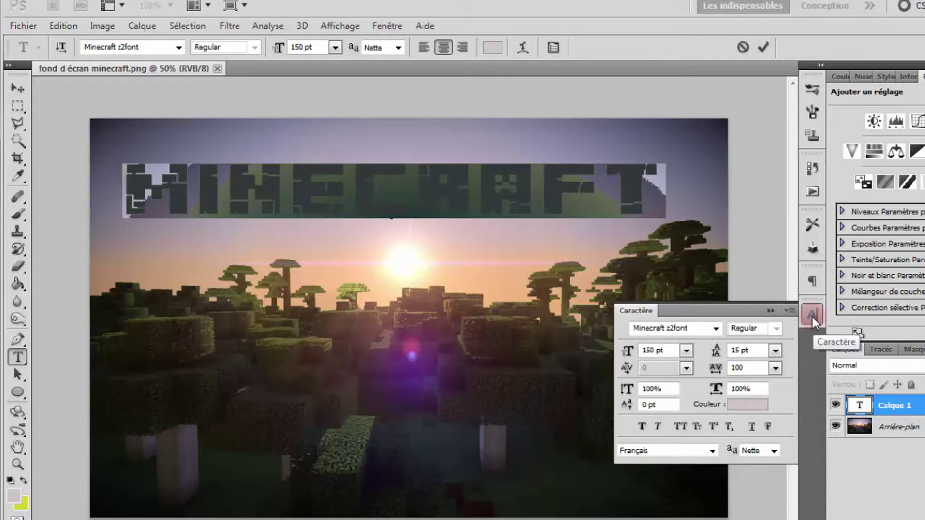
pyautogui.click(375, 29)
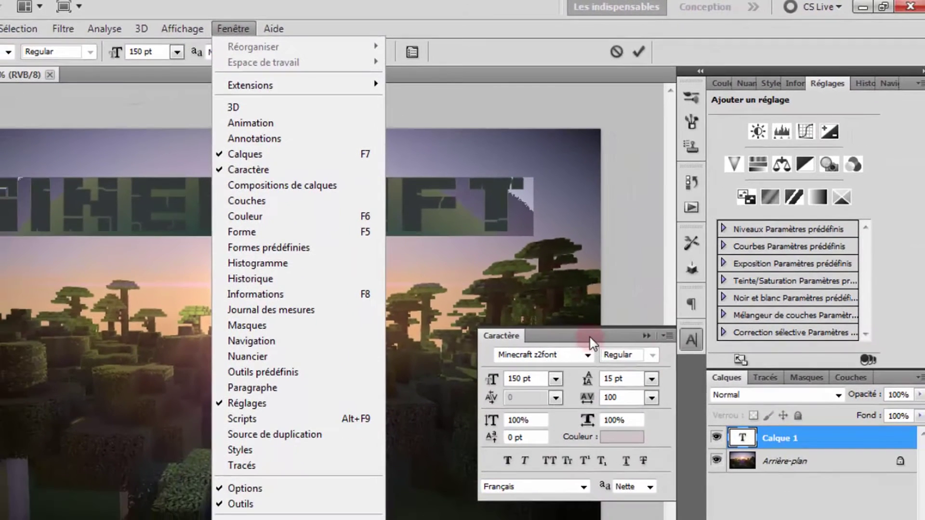
pyautogui.click(589, 336)
pyautogui.click(617, 397)
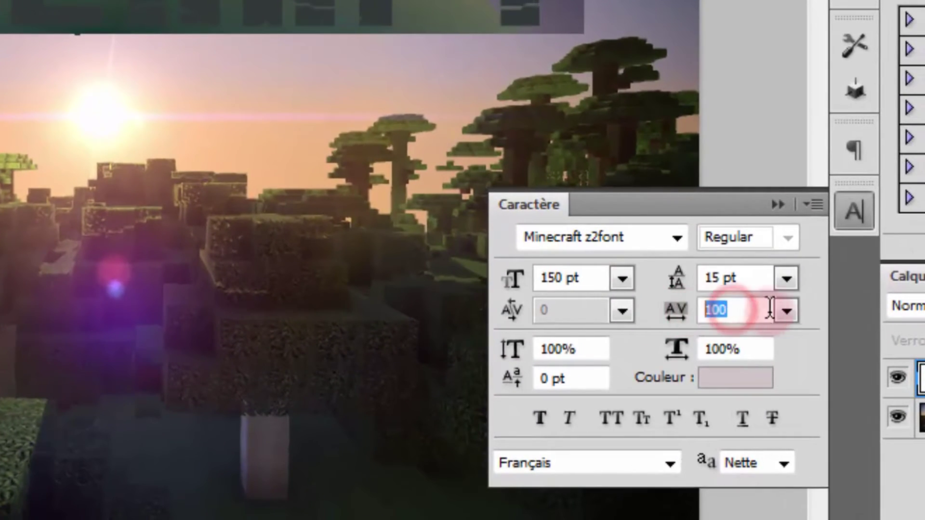
pyautogui.click(790, 318)
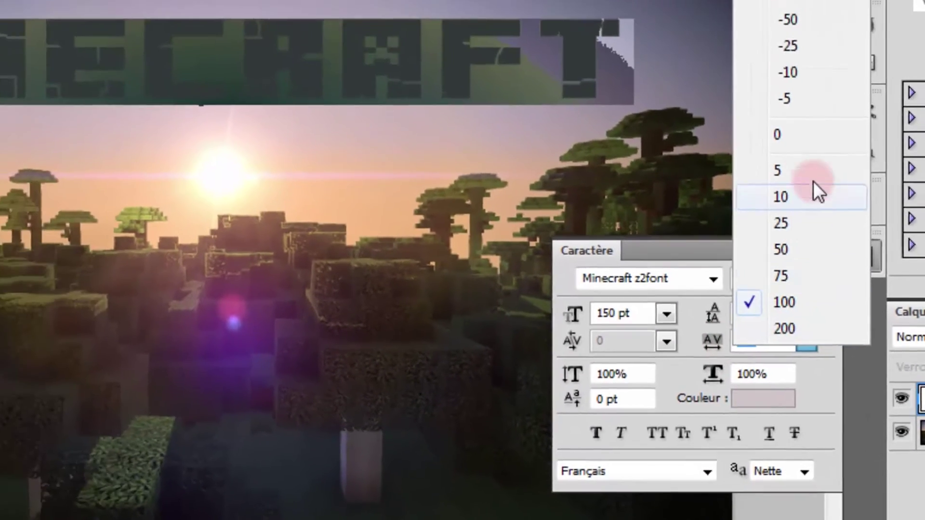
pyautogui.click(752, 69)
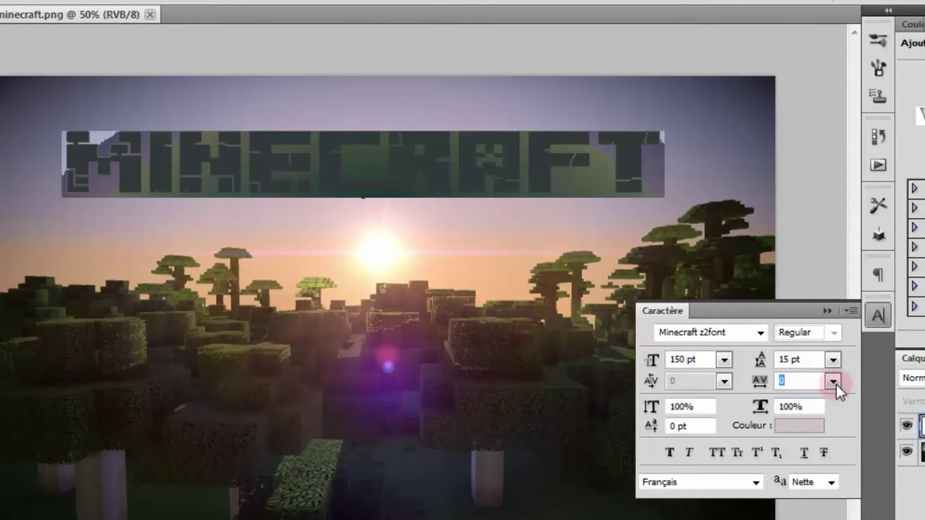
pyautogui.click(834, 381)
pyautogui.click(820, 352)
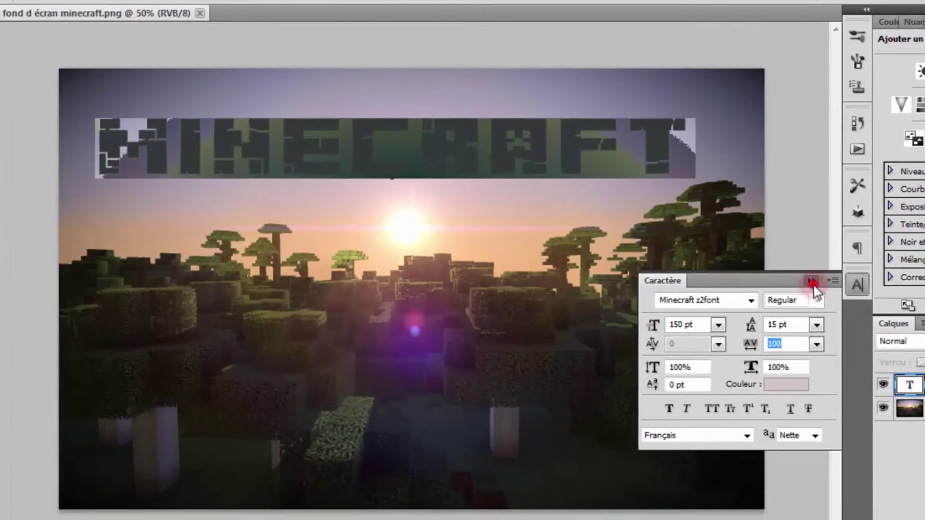
# Close the character panel and deselect the title to preview its letter spacing
pyautogui.click(798, 256)
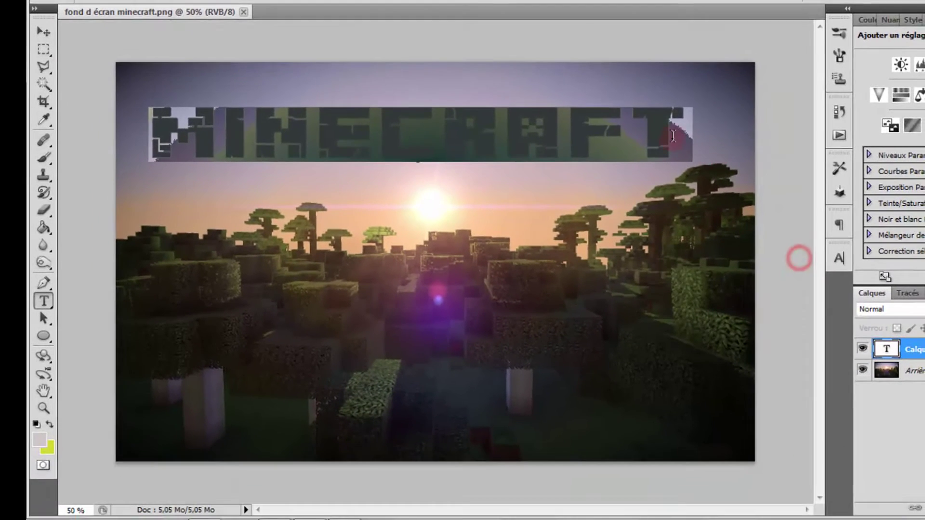
pyautogui.click(673, 137)
pyautogui.click(657, 136)
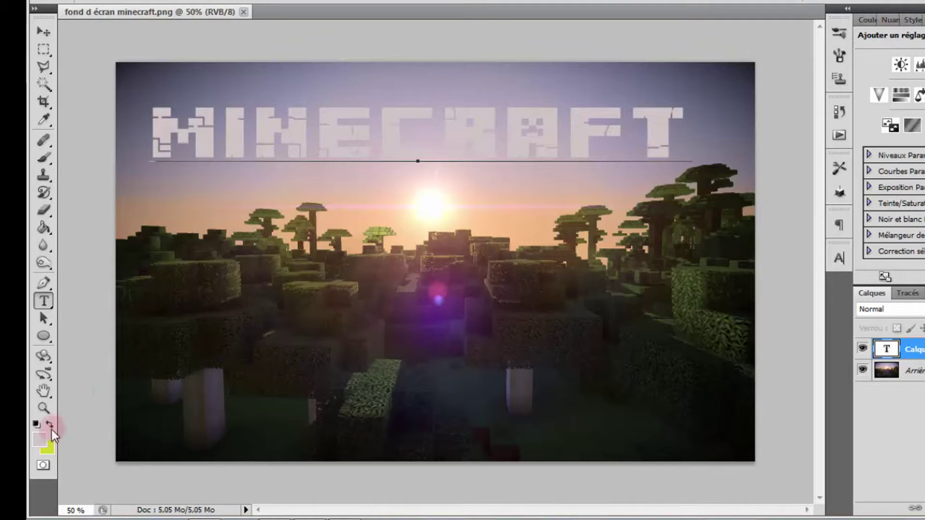
pyautogui.click(154, 134)
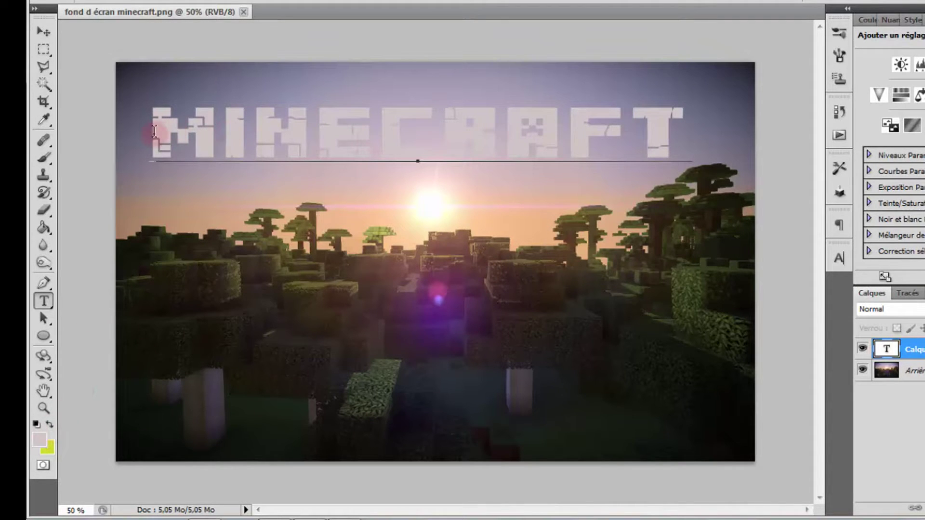
# Colour all the MINECRAFT text light pinkish grey, hex cfc6c7
pyautogui.moveTo(331, 129); pyautogui.dragTo(719, 130)
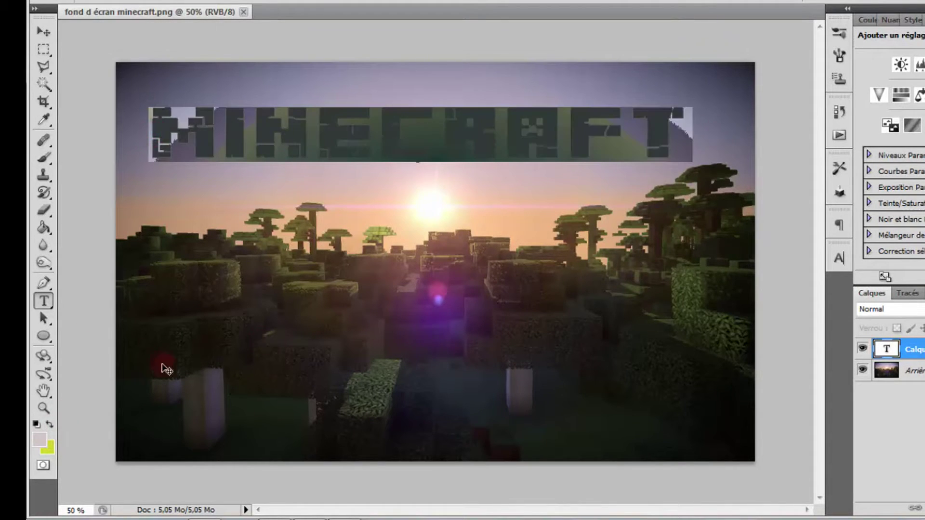
pyautogui.click(40, 437)
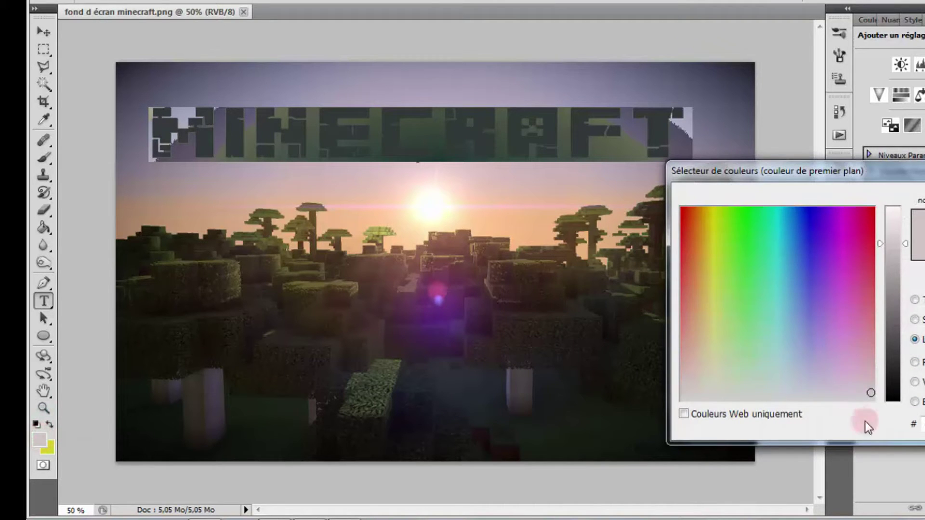
pyautogui.moveTo(840, 175); pyautogui.dragTo(432, 192)
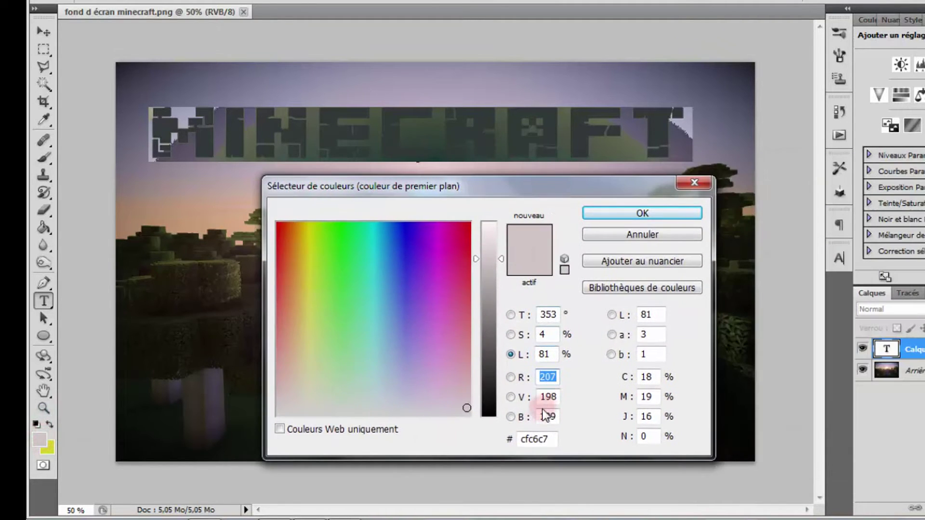
pyautogui.click(520, 440)
pyautogui.moveTo(528, 440); pyautogui.dragTo(555, 439)
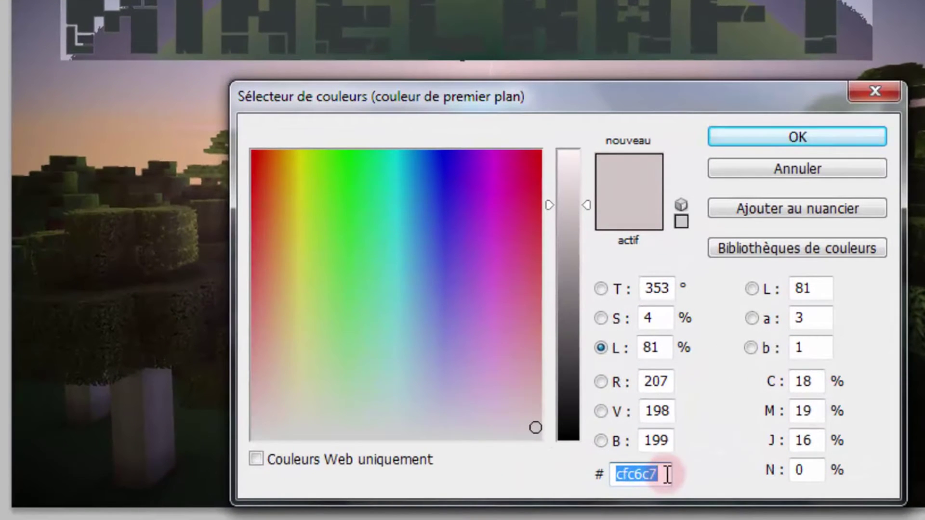
pyautogui.click(668, 475)
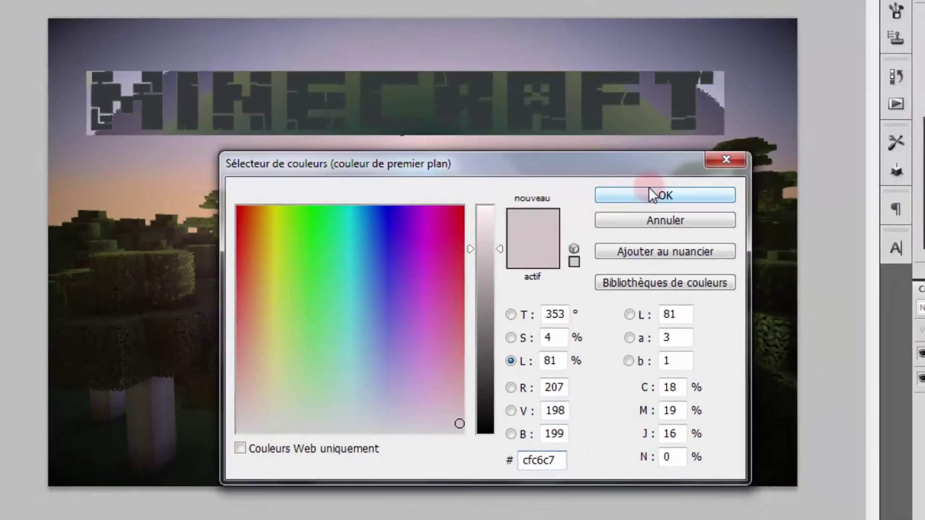
pyautogui.click(537, 244)
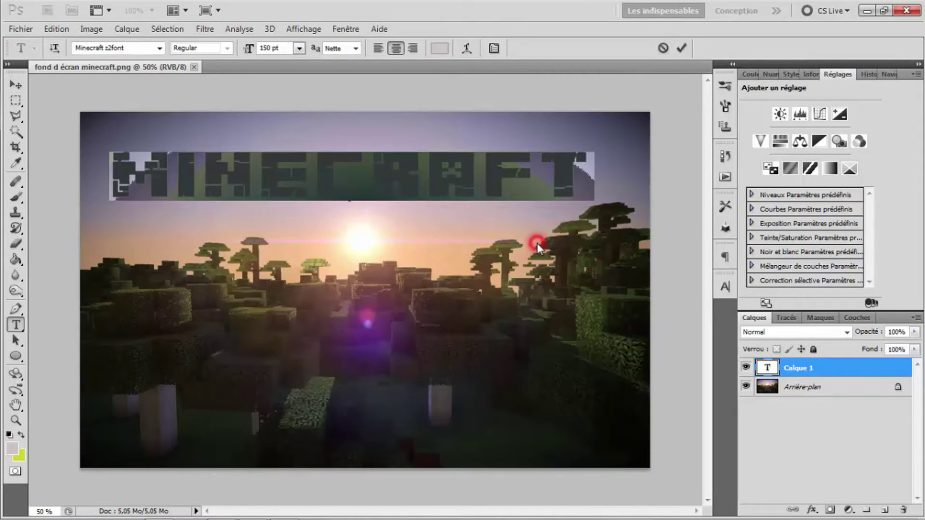
pyautogui.click(585, 177)
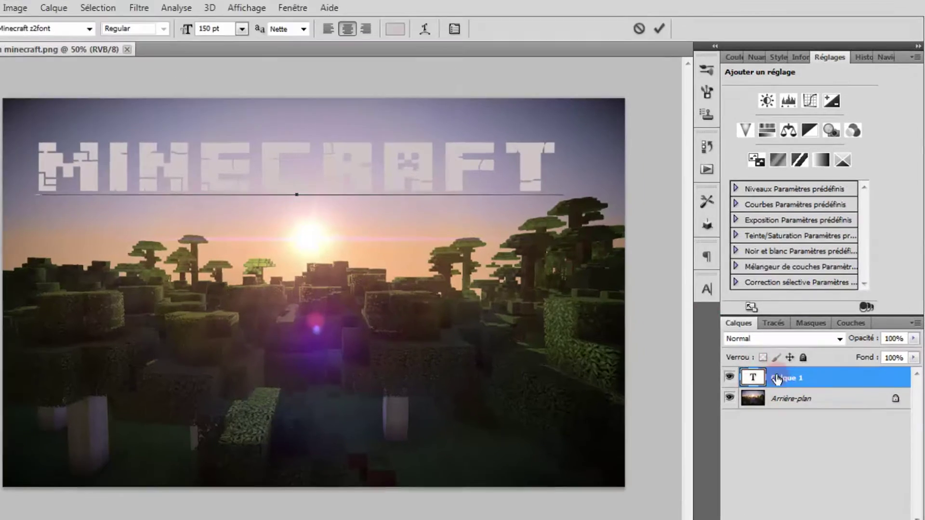
pyautogui.click(837, 372)
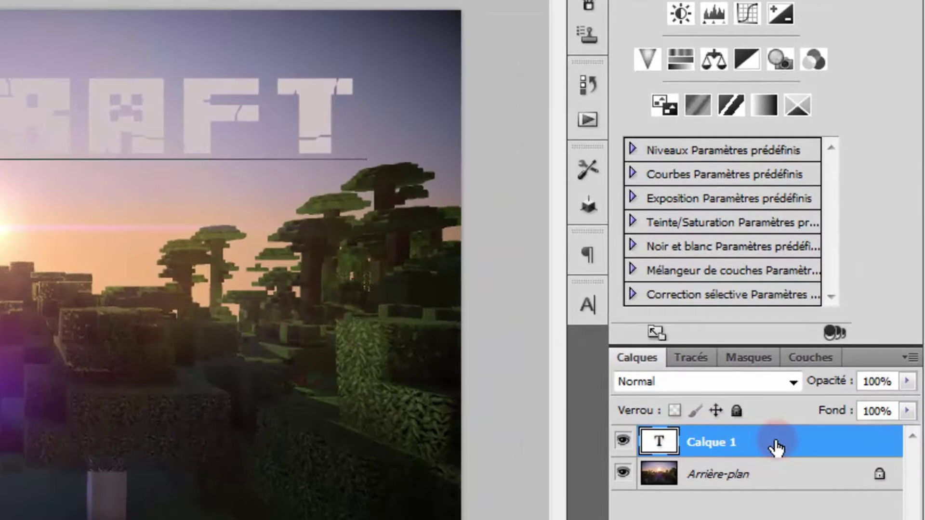
# Give the MINECRAFT layer a 3 px black Extérieur Contour and enable Incrustation en dégradé
pyautogui.doubleClick(776, 446)
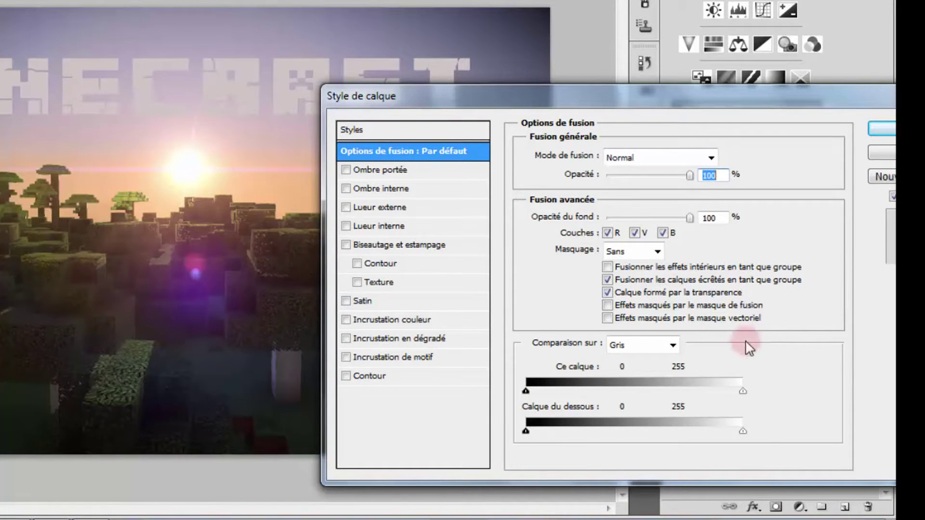
pyautogui.click(345, 377)
pyautogui.click(369, 377)
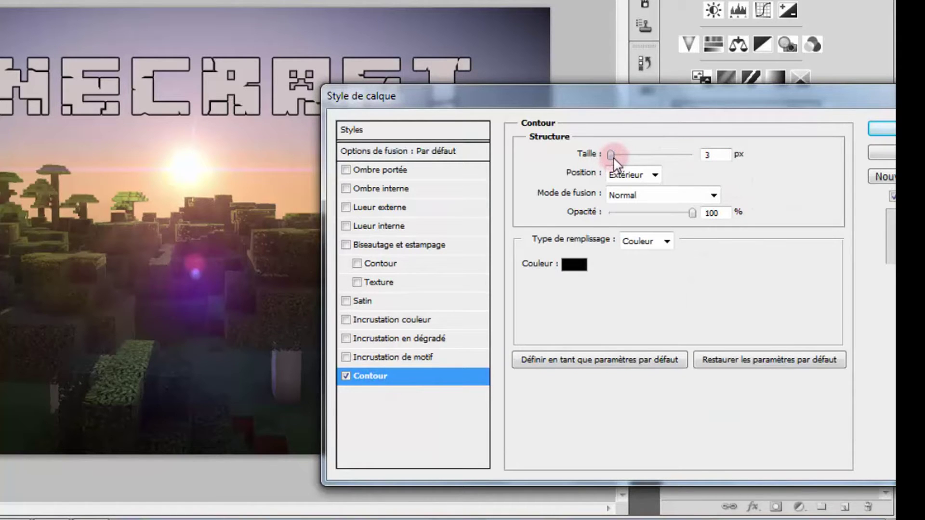
pyautogui.doubleClick(717, 155)
pyautogui.click(475, 345)
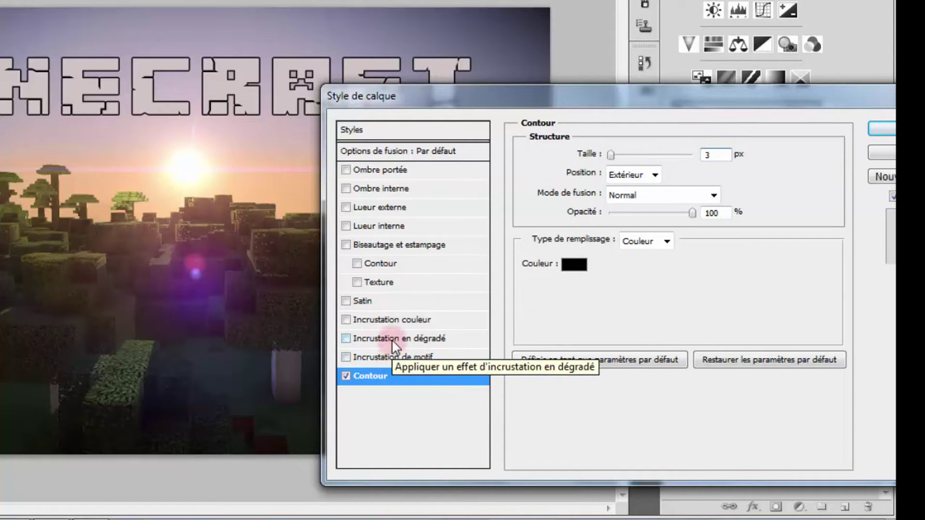
pyautogui.click(346, 338)
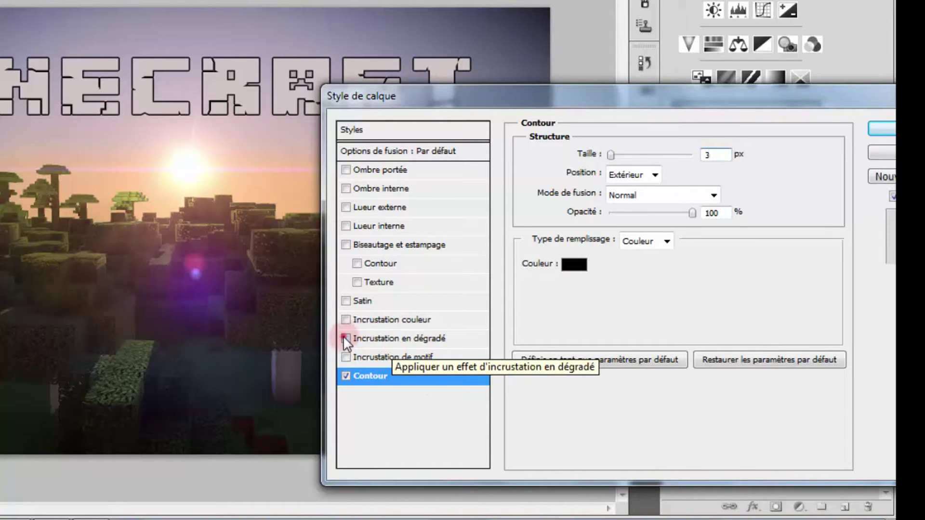
# Open the overlay's Editeur de dégradé and the colour picker for its white (ffffff) right stop
pyautogui.click(403, 337)
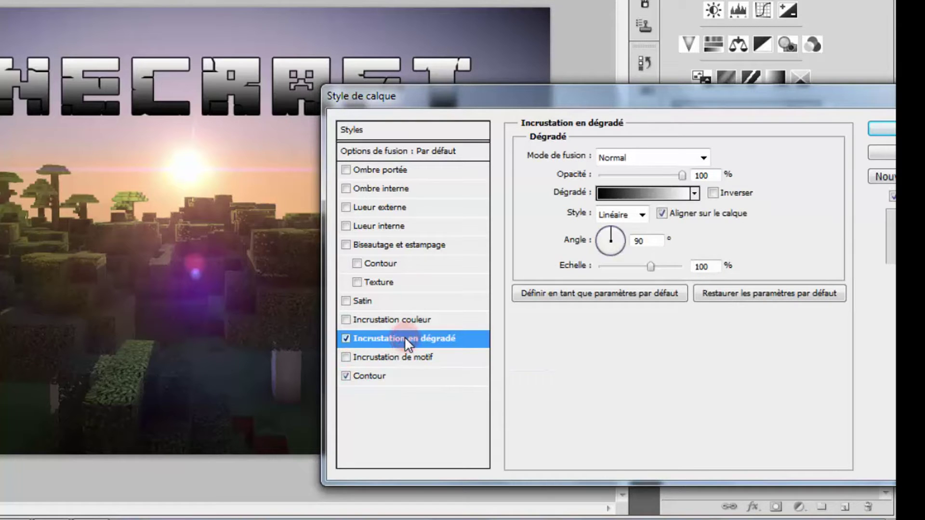
pyautogui.click(644, 193)
pyautogui.click(638, 197)
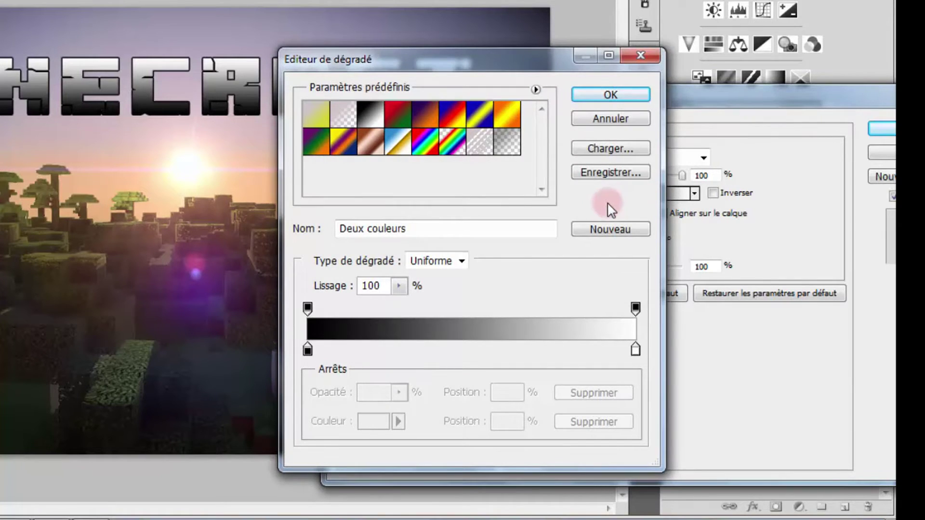
pyautogui.click(636, 351)
pyautogui.click(635, 350)
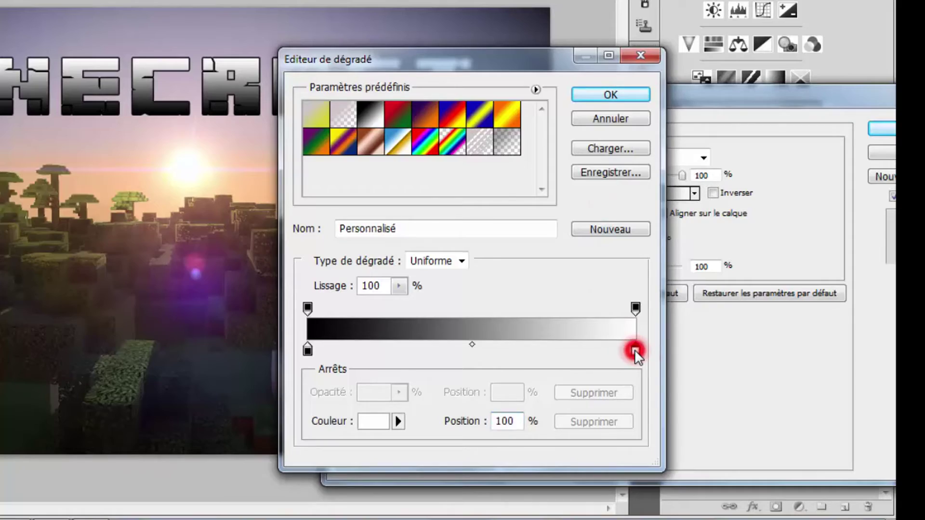
pyautogui.doubleClick(636, 351)
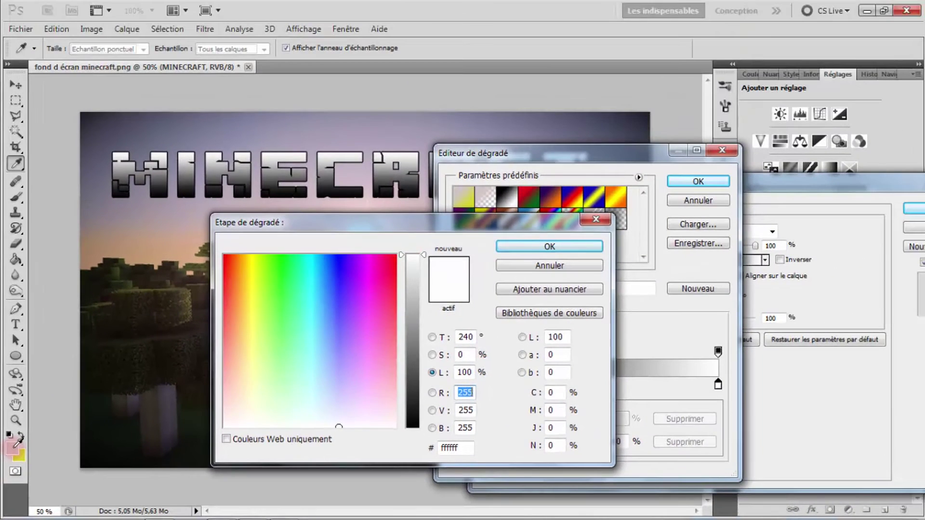
# Set the gradient's right end stop to the pinkish grey cfc6c7 instead of white
pyautogui.click(13, 448)
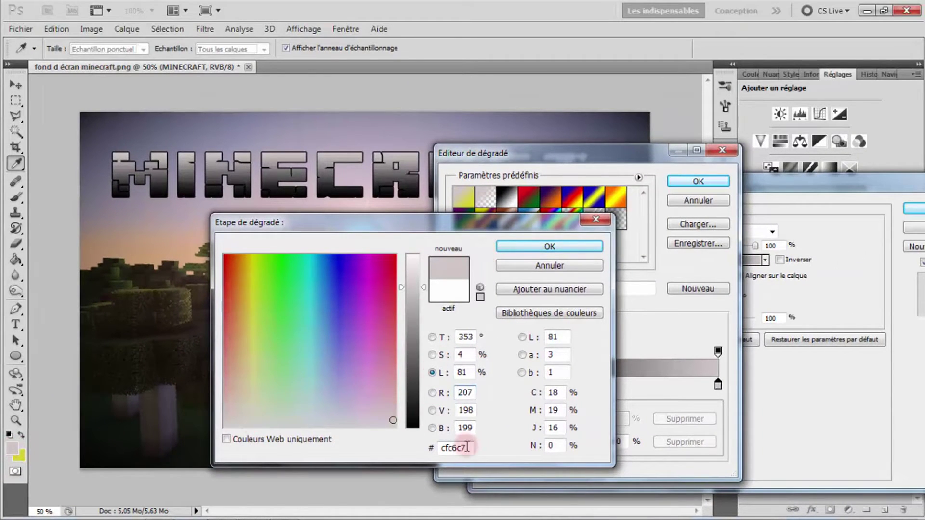
pyautogui.click(537, 247)
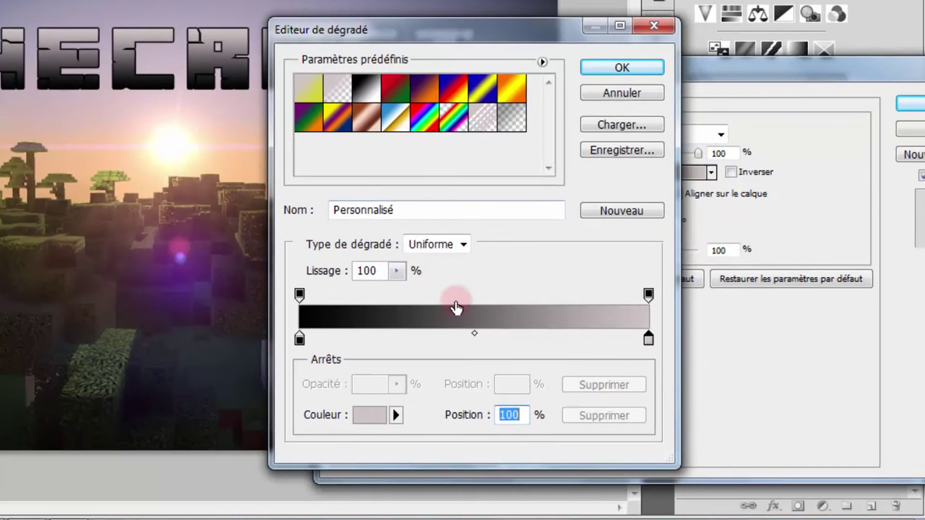
# Move the gradient midpoint to about 31% and make the black end 50% opaque
pyautogui.click(473, 332)
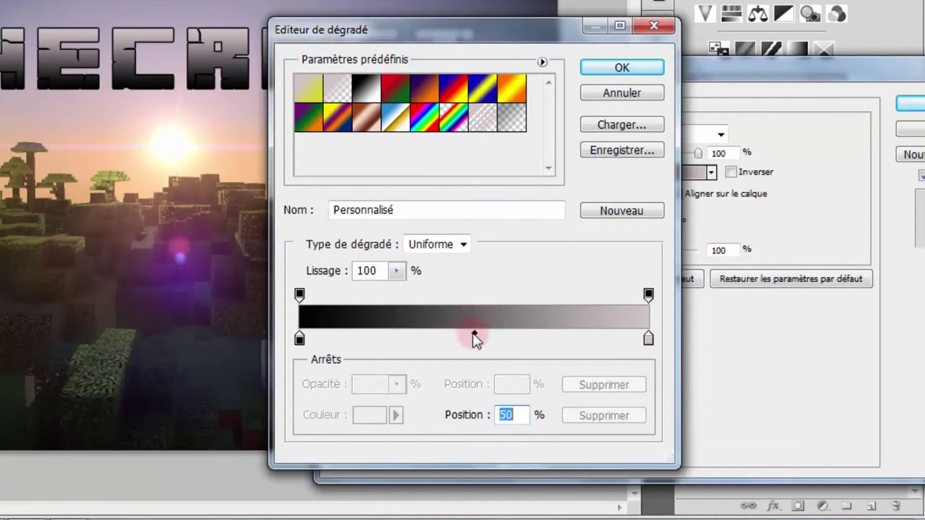
pyautogui.moveTo(473, 332); pyautogui.dragTo(412, 331)
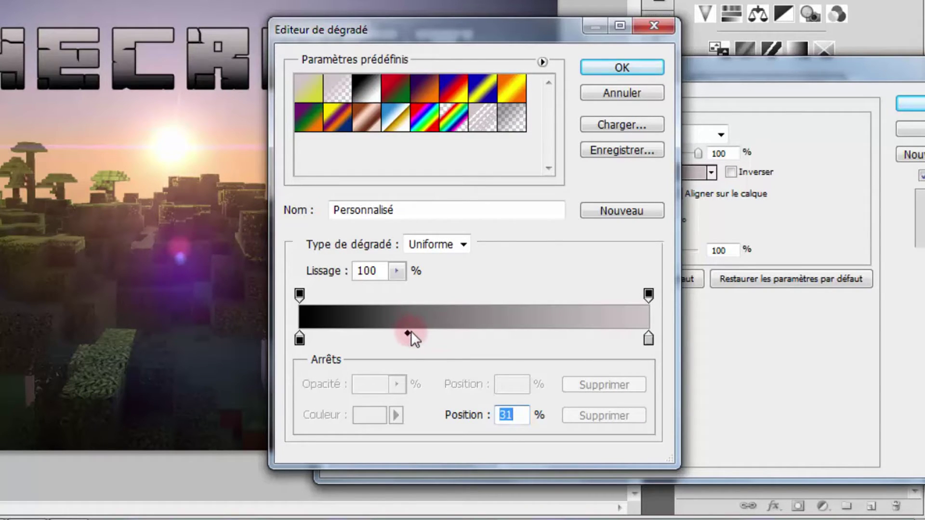
pyautogui.click(299, 293)
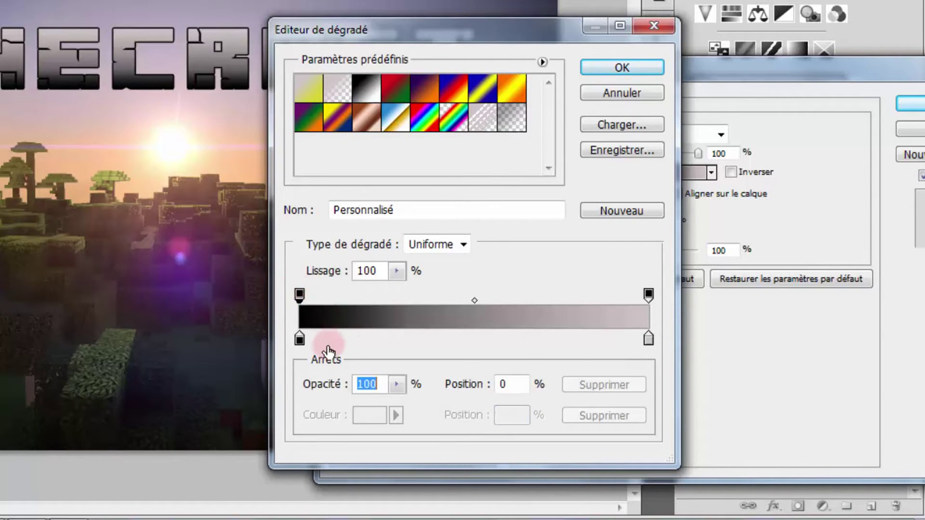
pyautogui.click(365, 375)
pyautogui.moveTo(394, 381); pyautogui.dragTo(349, 404)
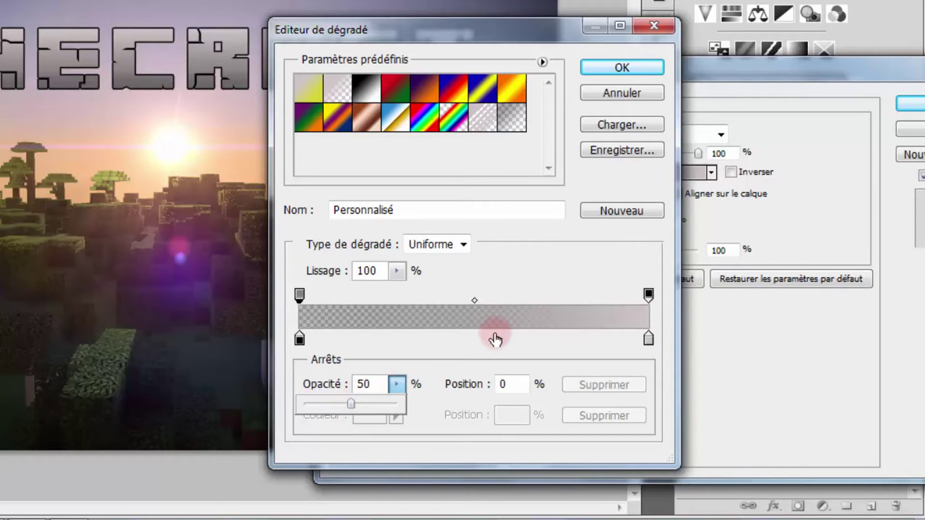
pyautogui.click(473, 349)
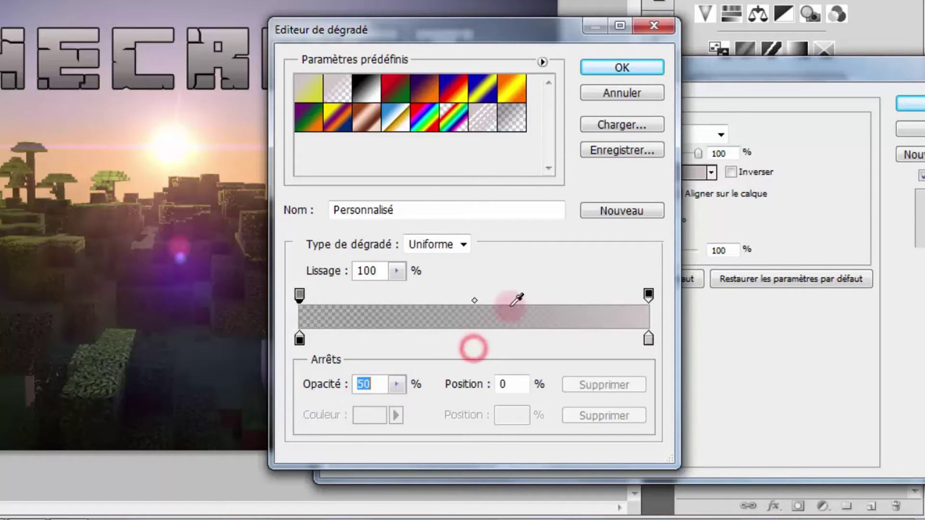
# Accept the black-to-cfc6c7 gradient and apply Gradient Overlay and Stroke to MINECRAFT
pyautogui.click(620, 66)
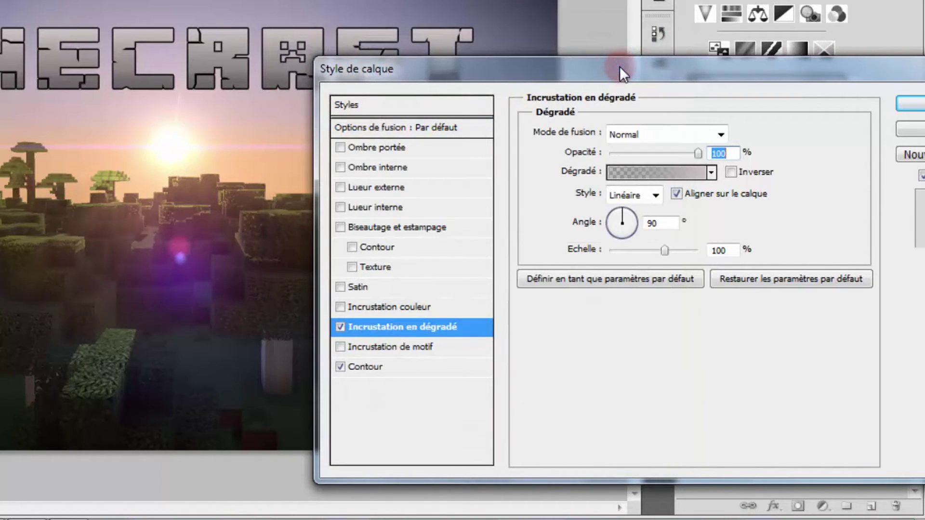
pyautogui.moveTo(620, 65); pyautogui.dragTo(435, 73)
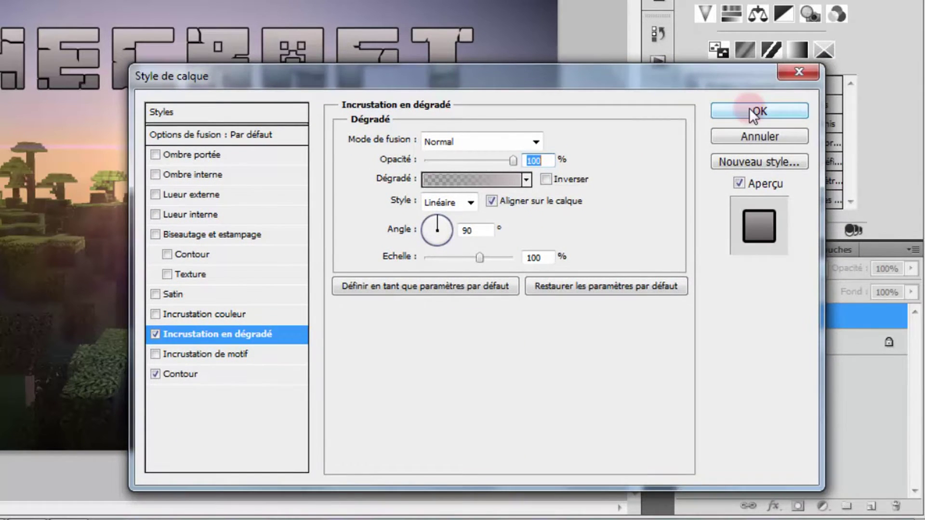
pyautogui.click(753, 112)
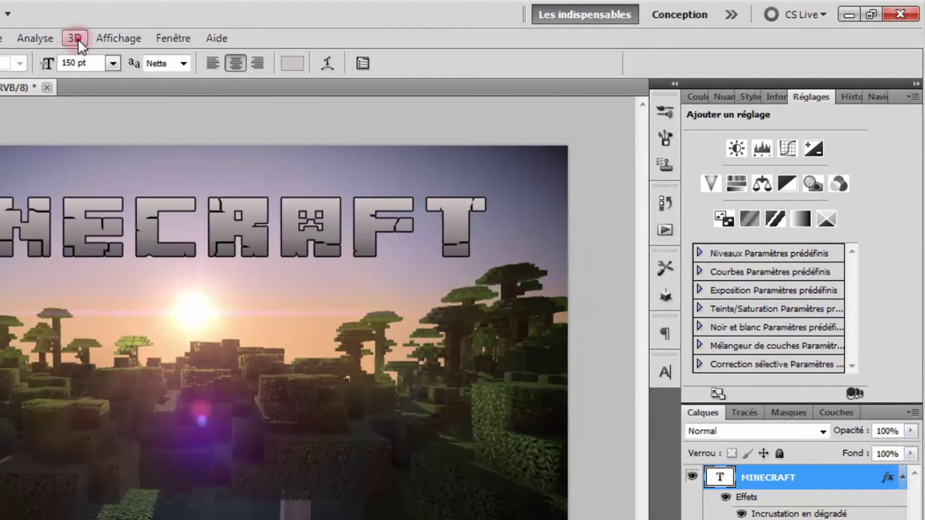
# Extrude the MINECRAFT text layer with 3D > Repoussé > Text Layer, agreeing to rasterize it
pyautogui.click(74, 38)
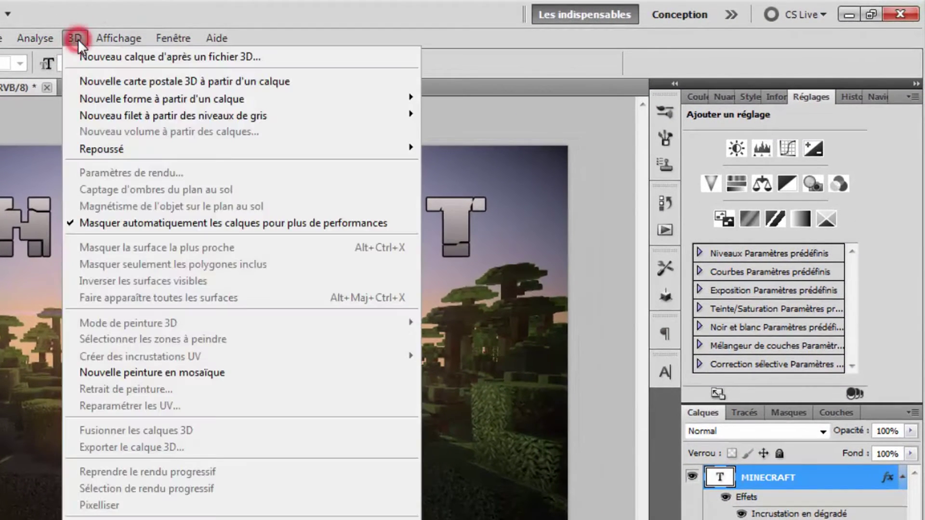
pyautogui.moveTo(101, 148)
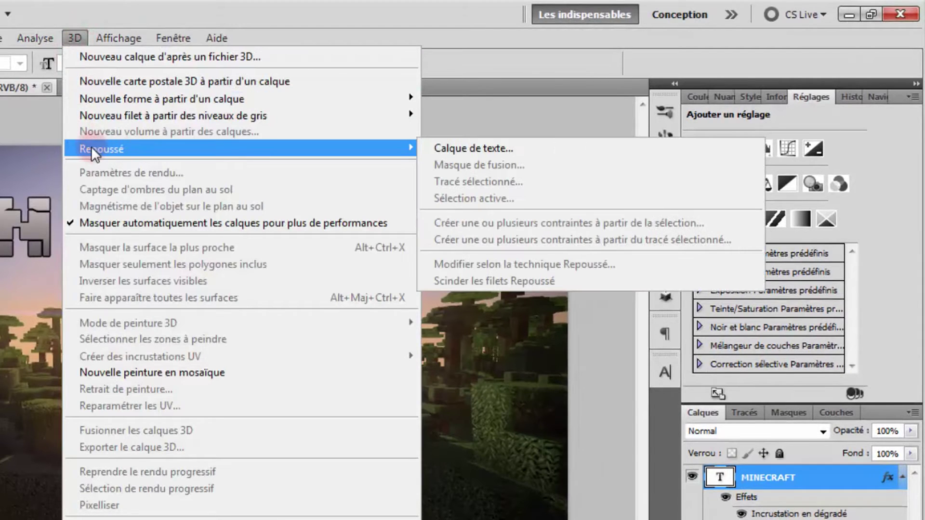
pyautogui.click(478, 149)
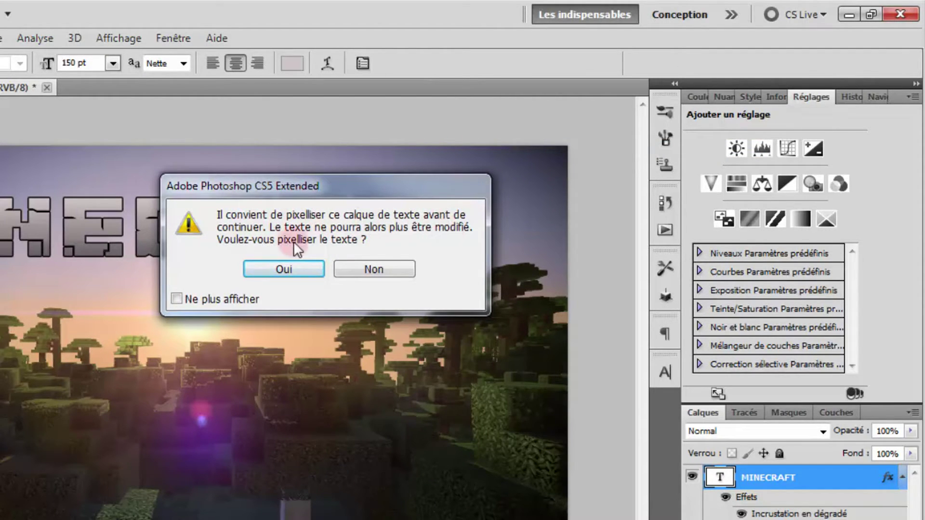
pyautogui.click(298, 268)
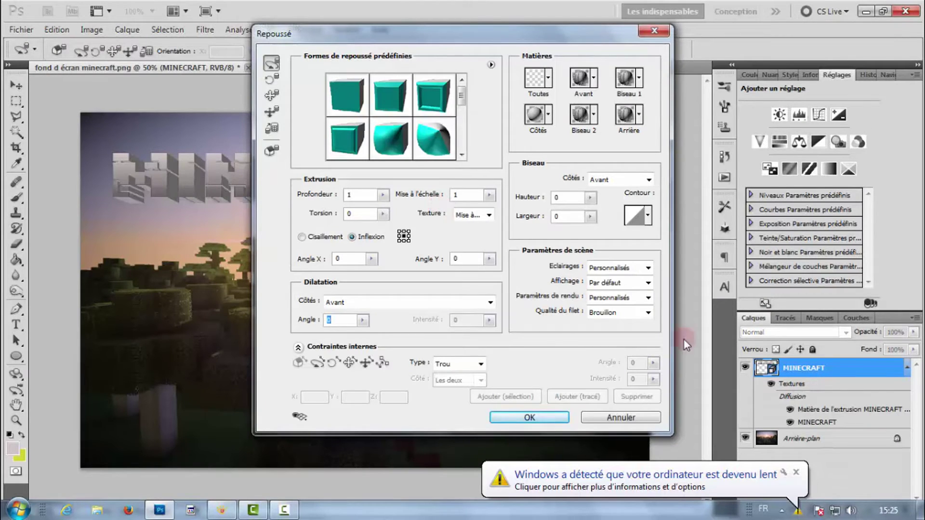
# Choose the first, plain block preset extrusion shape in Repoussé
pyautogui.click(796, 472)
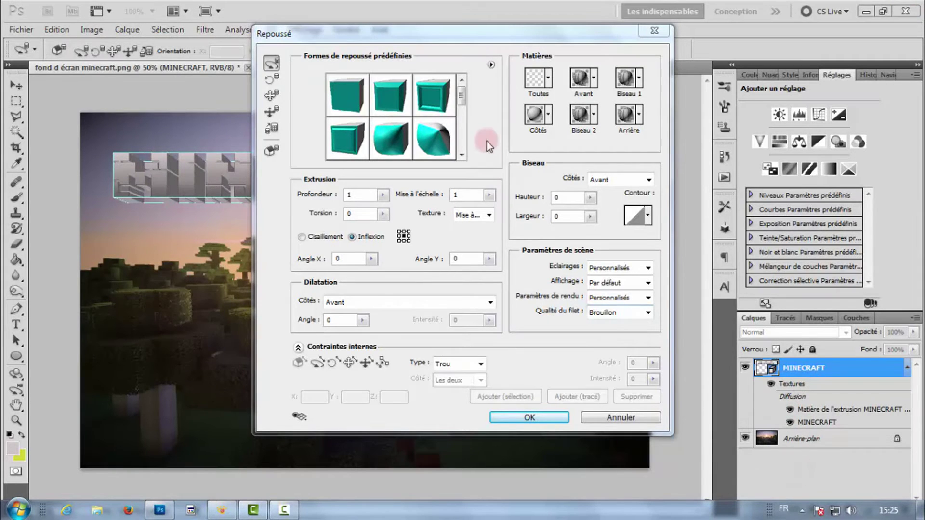
pyautogui.moveTo(362, 32); pyautogui.dragTo(606, 52)
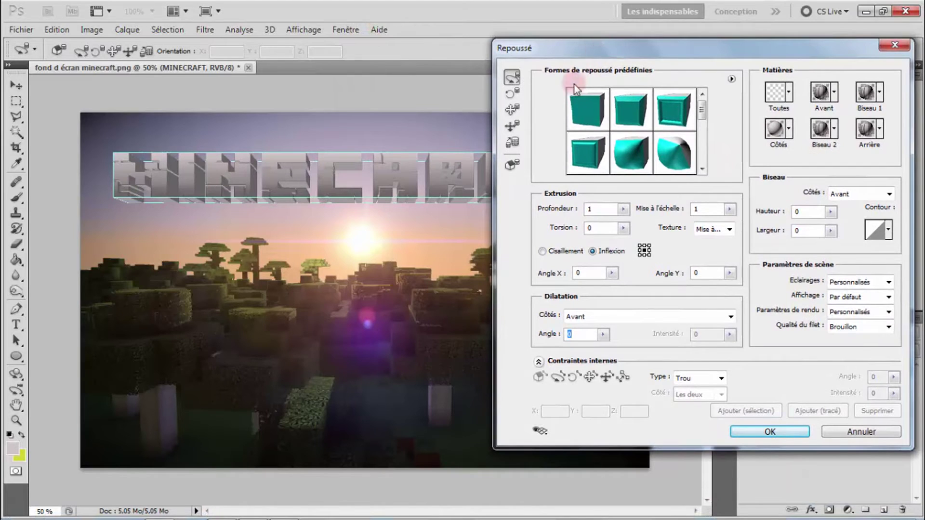
pyautogui.moveTo(701, 108)
pyautogui.mouseDown()
pyautogui.moveTo(702, 115)
pyautogui.moveTo(704, 93)
pyautogui.mouseUp()
pyautogui.click(598, 106)
pyautogui.click(594, 107)
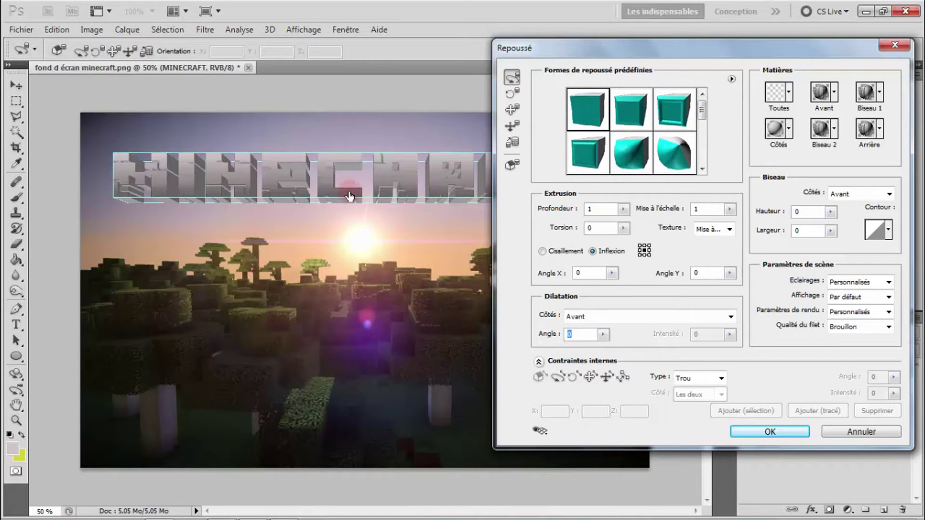
# Tilt the 3D MINECRAFT text slightly with the rotate tool
pyautogui.click(338, 202)
pyautogui.click(329, 198)
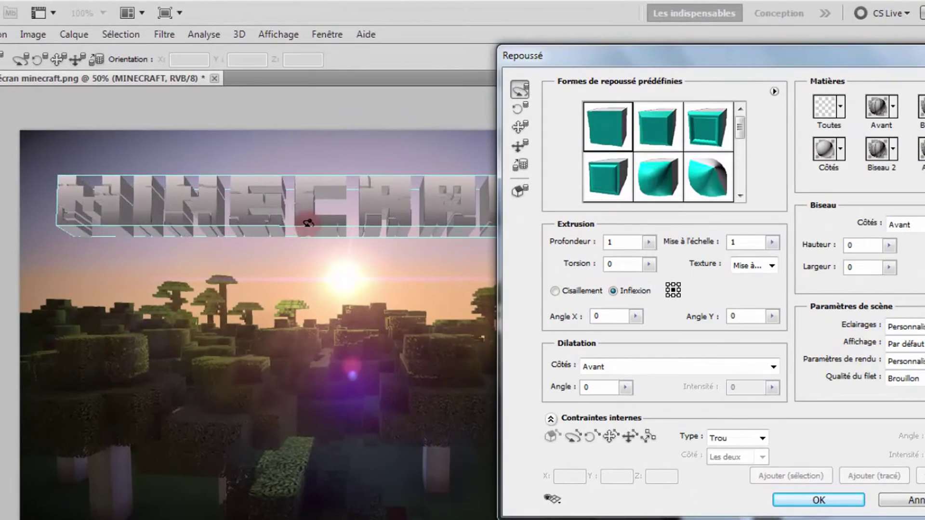
pyautogui.moveTo(326, 201); pyautogui.dragTo(309, 220)
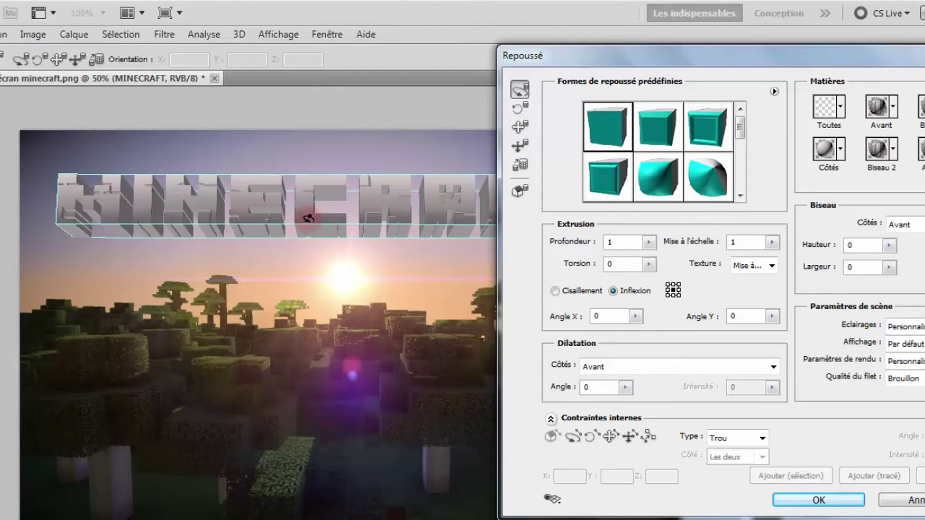
pyautogui.moveTo(308, 220); pyautogui.dragTo(309, 217)
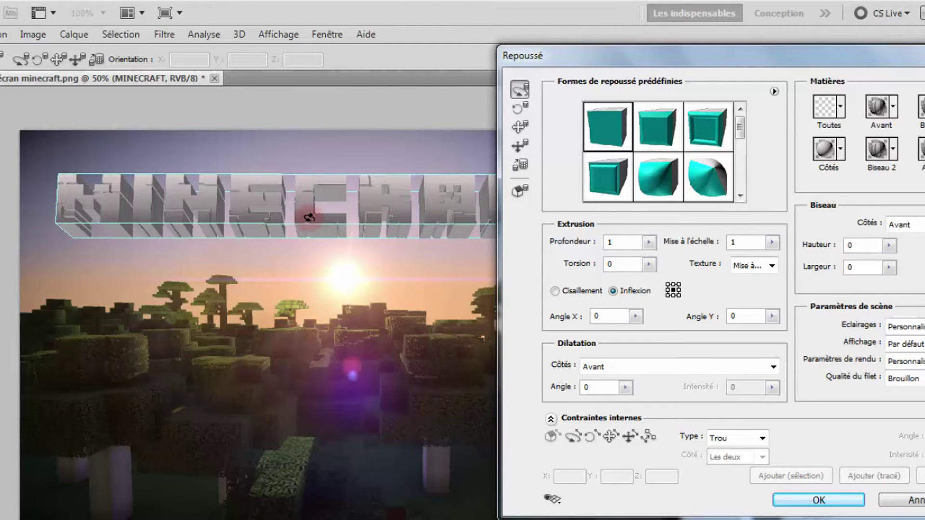
pyautogui.click(535, 340)
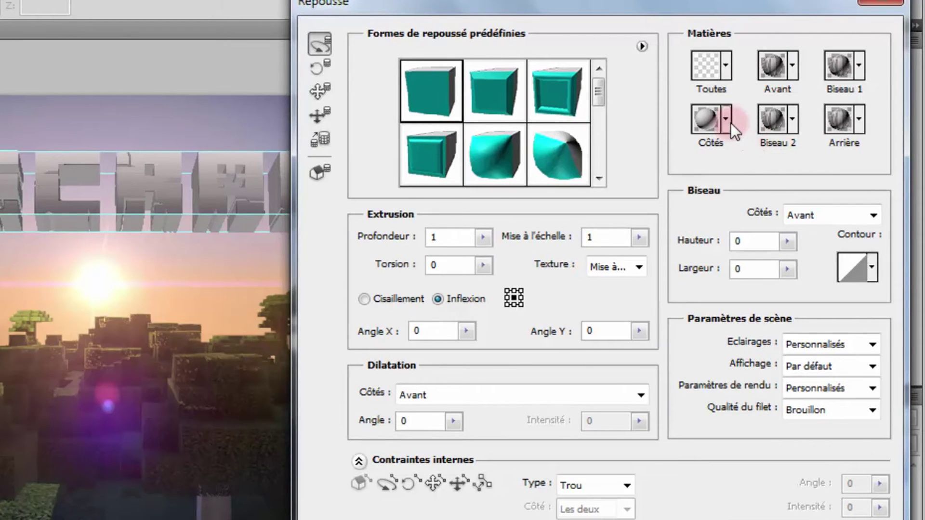
# Apply the black material to the Côtés (sides) of the letters and confirm Repoussé
pyautogui.click(729, 122)
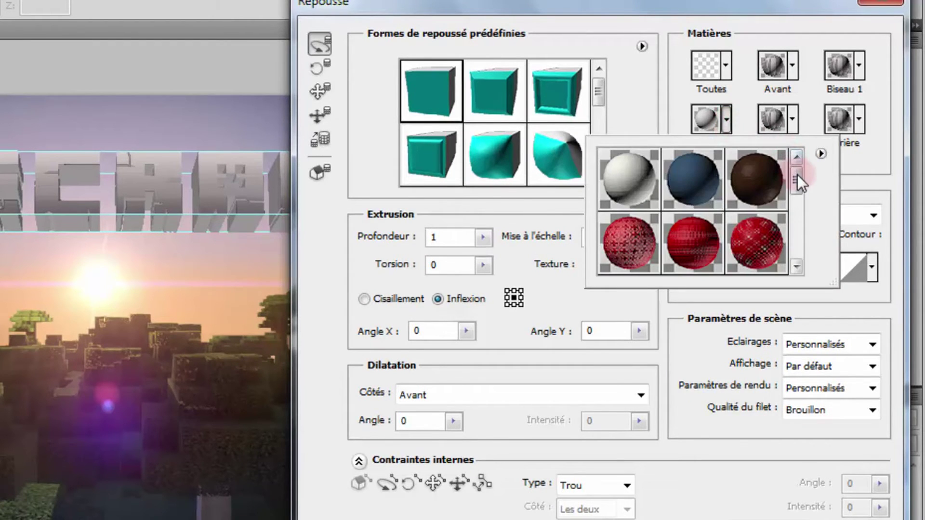
pyautogui.moveTo(797, 175); pyautogui.dragTo(799, 204)
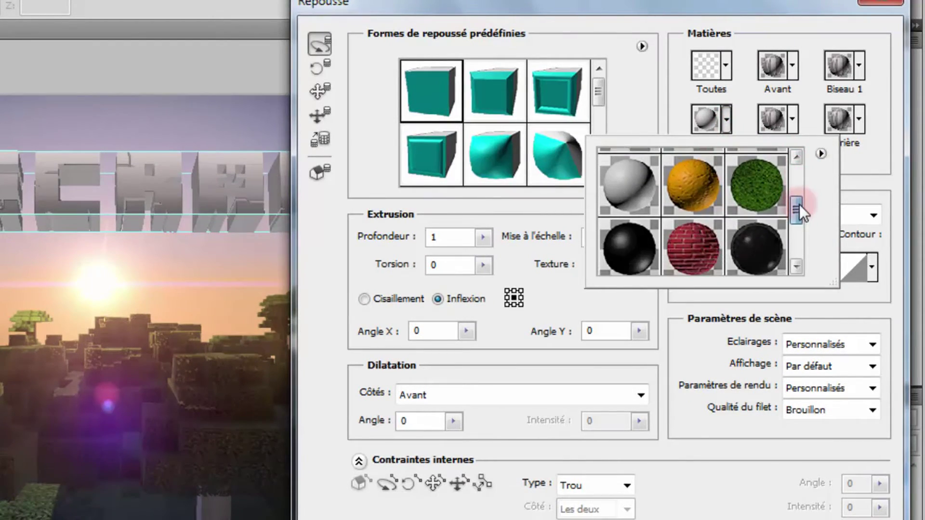
pyautogui.click(633, 249)
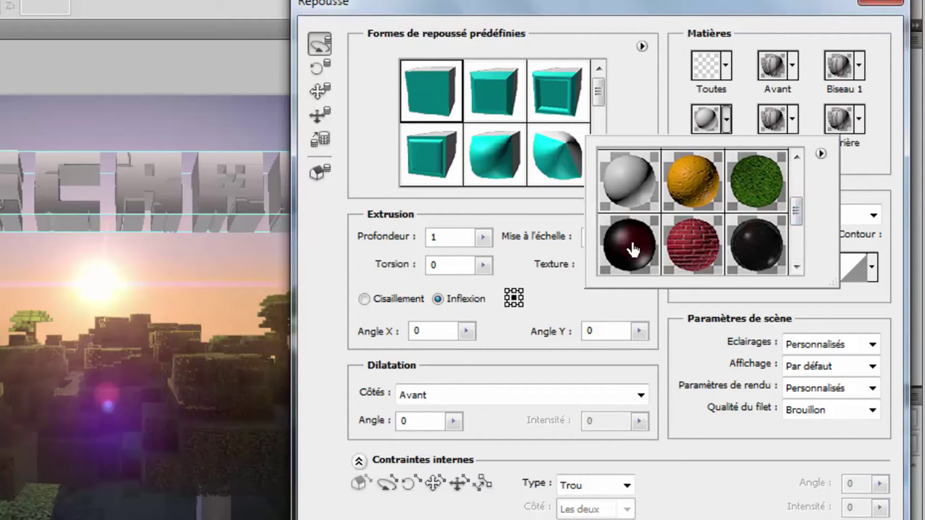
pyautogui.click(633, 250)
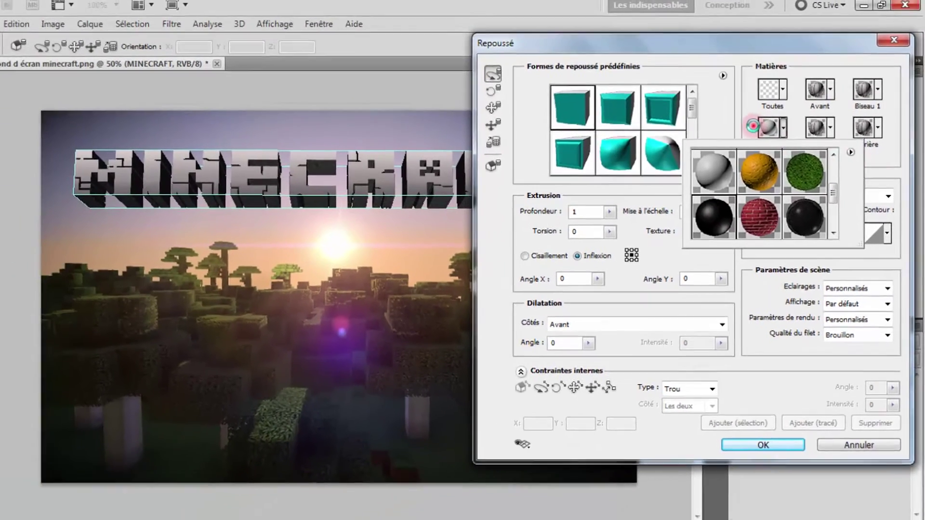
pyautogui.click(746, 332)
pyautogui.click(750, 431)
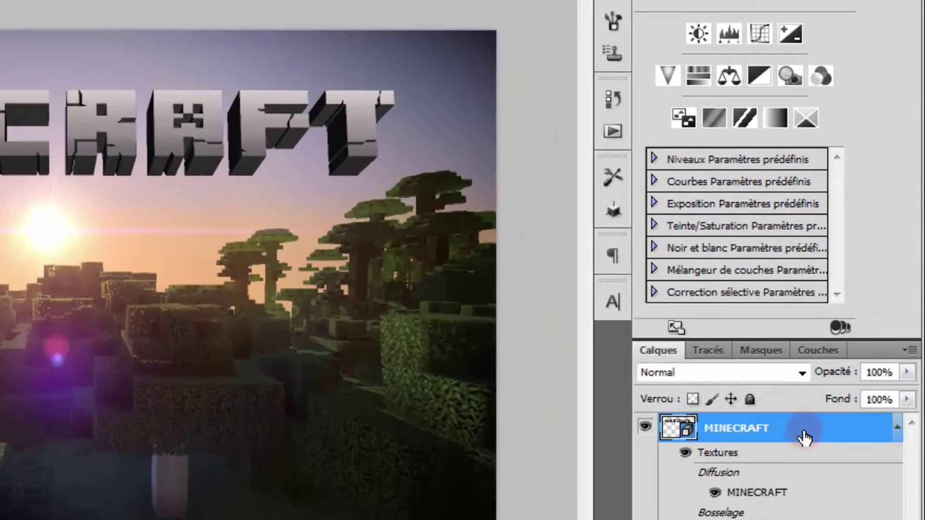
# Bring up the context menu for the MINECRAFT 3D layer in the Layers panel
pyautogui.rightClick(804, 437)
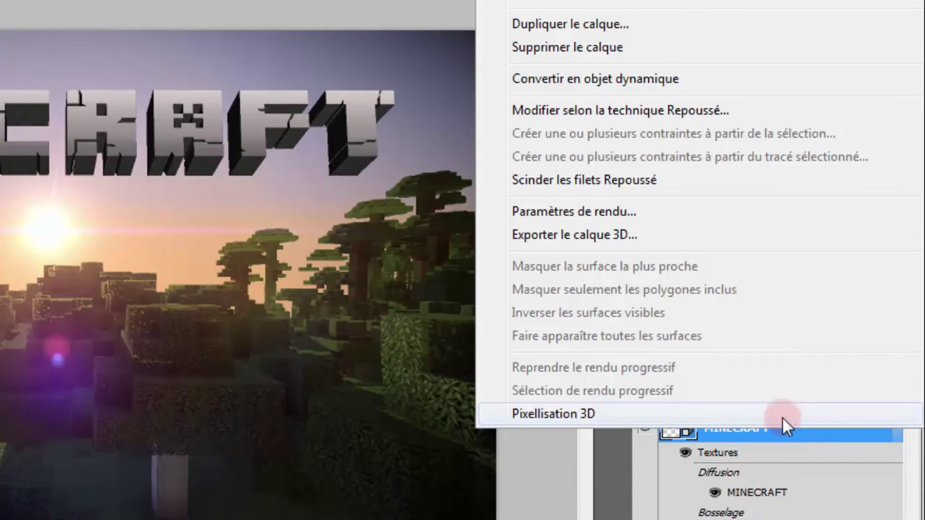
# Rasterize the MINECRAFT 3D layer with Pixellisation 3D
pyautogui.click(568, 410)
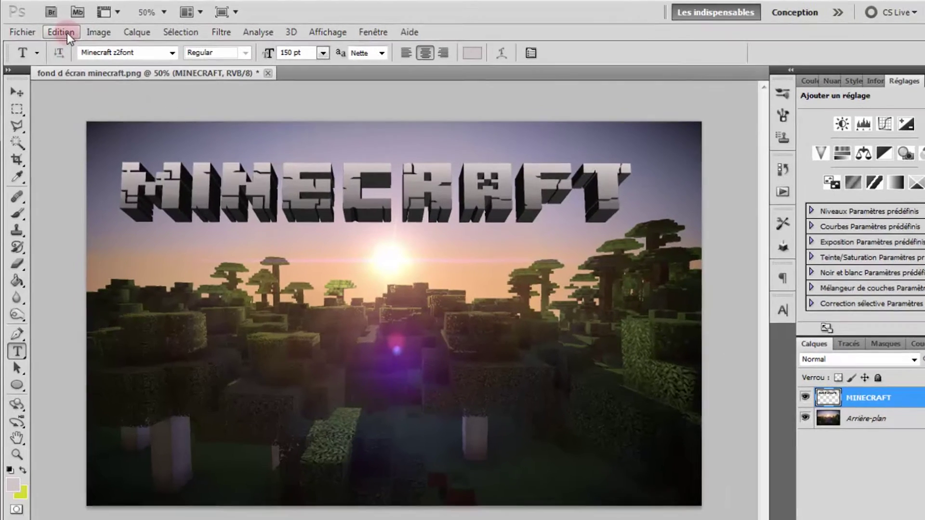
# Apply a Perspective transform to MINECRAFT, pulling the top-right corner inward
pyautogui.click(57, 30)
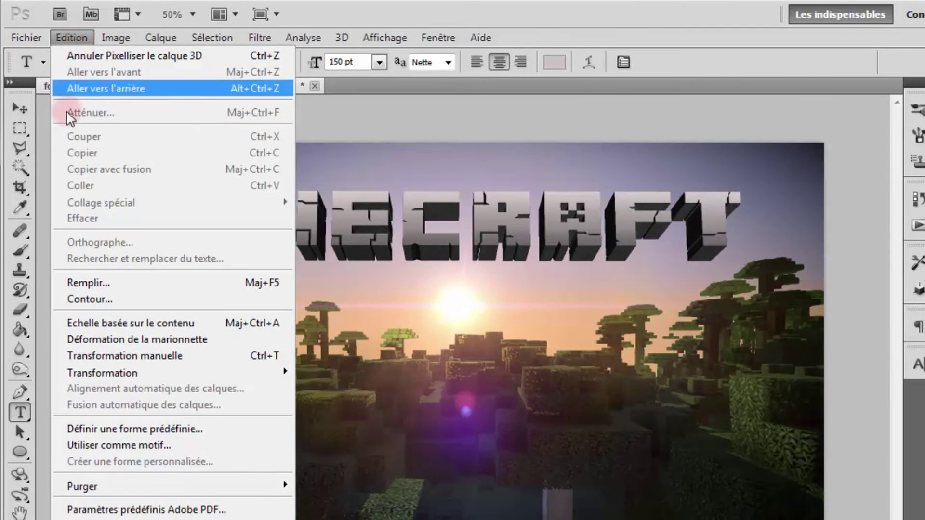
pyautogui.moveTo(102, 372)
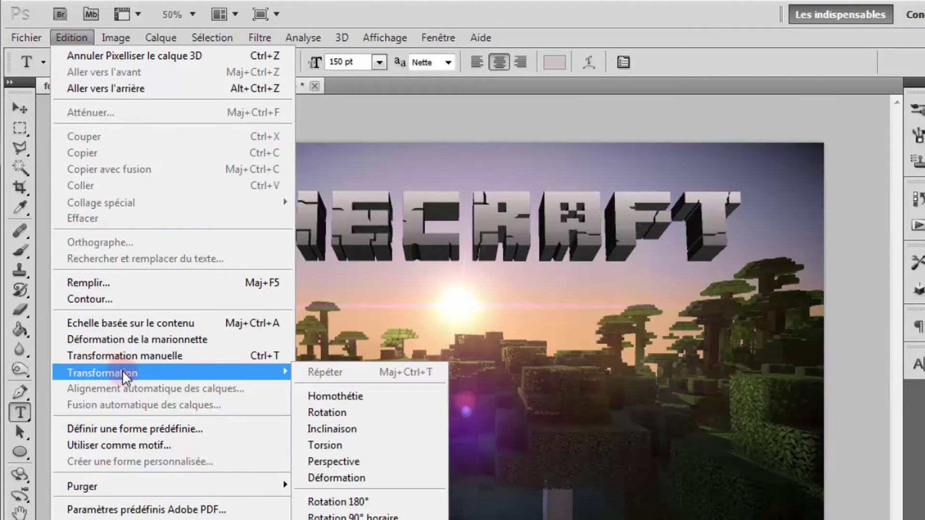
pyautogui.click(352, 462)
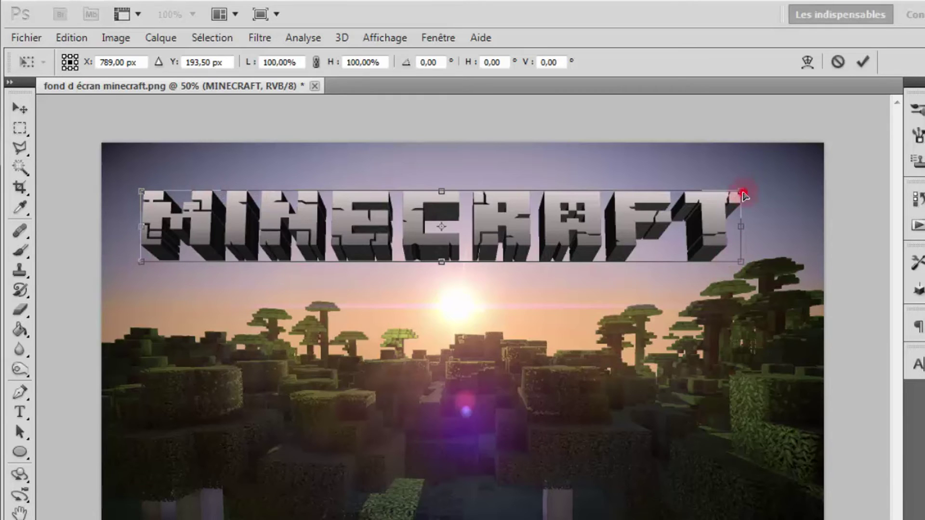
pyautogui.moveTo(743, 195); pyautogui.dragTo(705, 189)
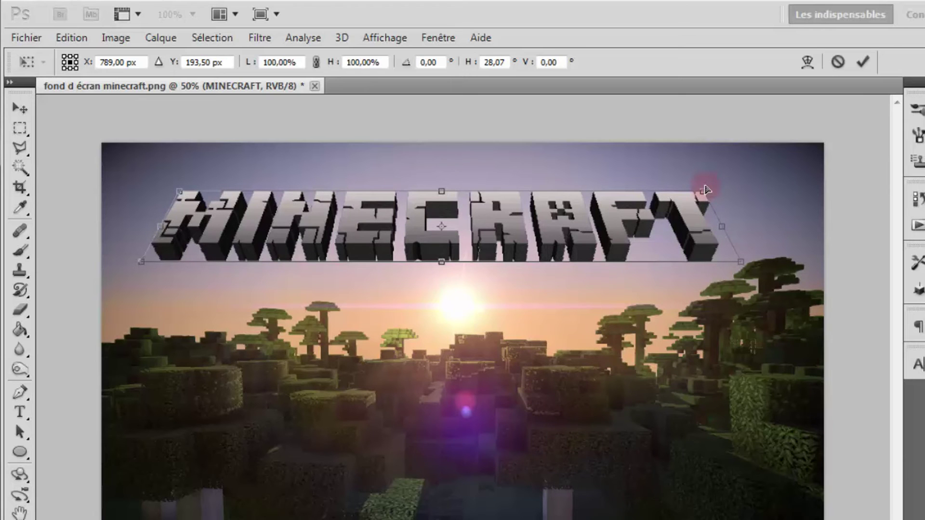
pyautogui.press('Return')
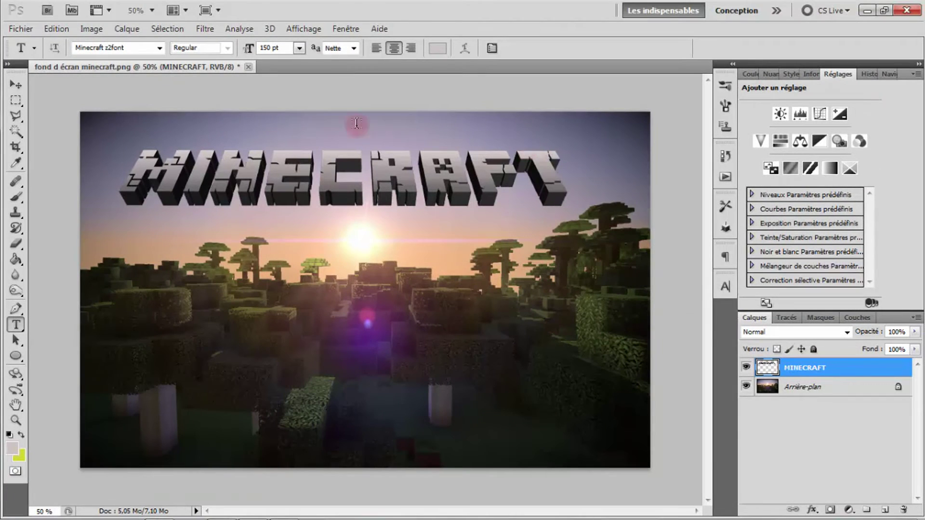
# Nudge the MINECRAFT layer slightly right with the Move tool, centring it above the sun
pyautogui.click(14, 85)
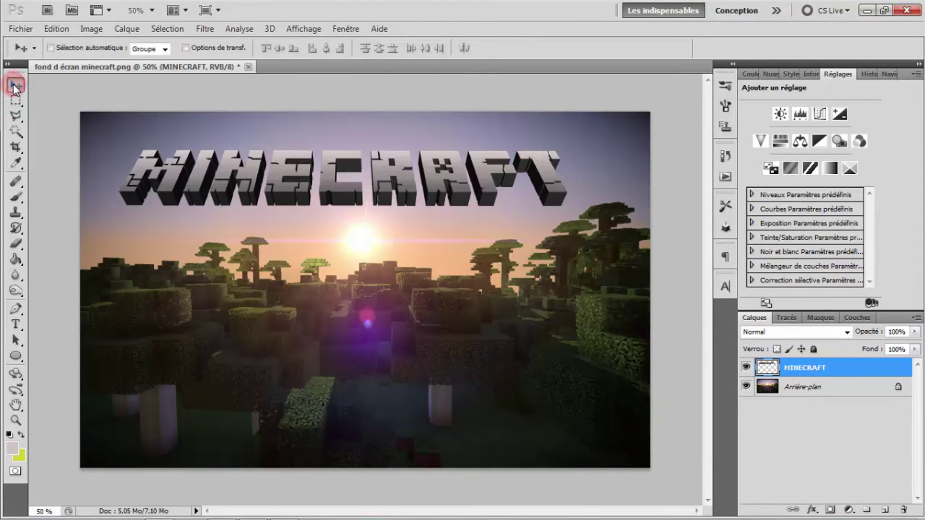
pyautogui.moveTo(292, 202)
pyautogui.mouseDown()
pyautogui.moveTo(311, 205)
pyautogui.moveTo(311, 191)
pyautogui.mouseUp()
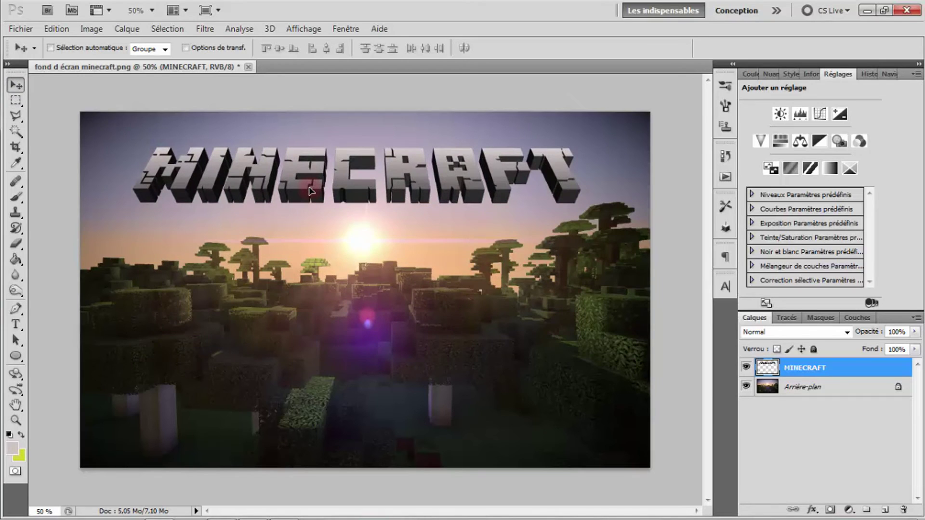
pyautogui.moveTo(309, 191); pyautogui.dragTo(307, 190)
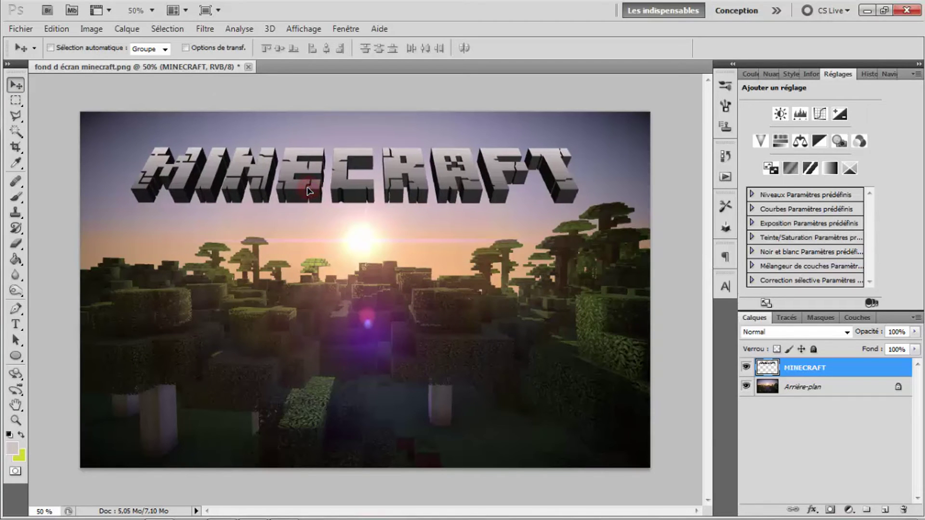
# Drag 600x.jpg from the desktop onto the wallpaper, shift it lower and commit the placement
pyautogui.click(886, 15)
pyautogui.click(164, 343)
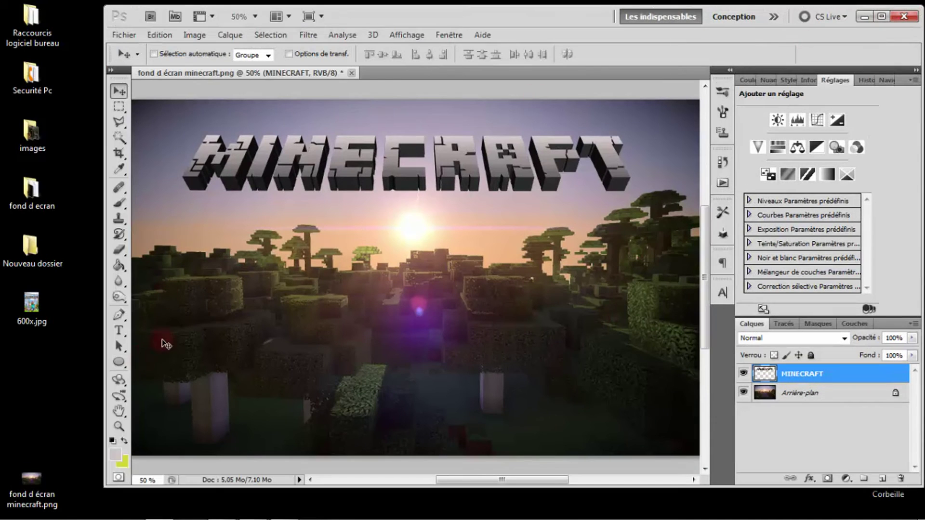
pyautogui.moveTo(20, 326); pyautogui.dragTo(351, 326)
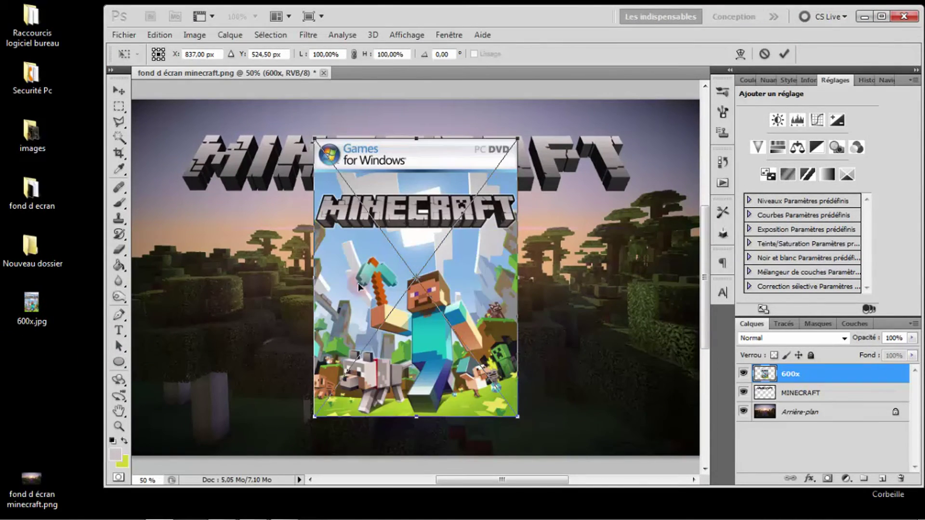
pyautogui.moveTo(429, 161); pyautogui.dragTo(417, 246)
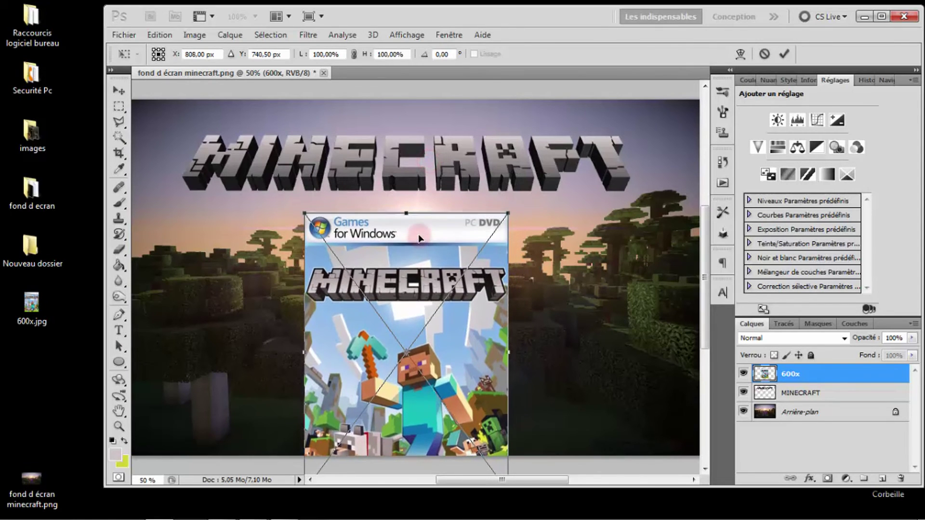
pyautogui.press('Return')
# Maximize the window, move the 600x cover toward the upper right, then hide its layer
pyautogui.click(880, 19)
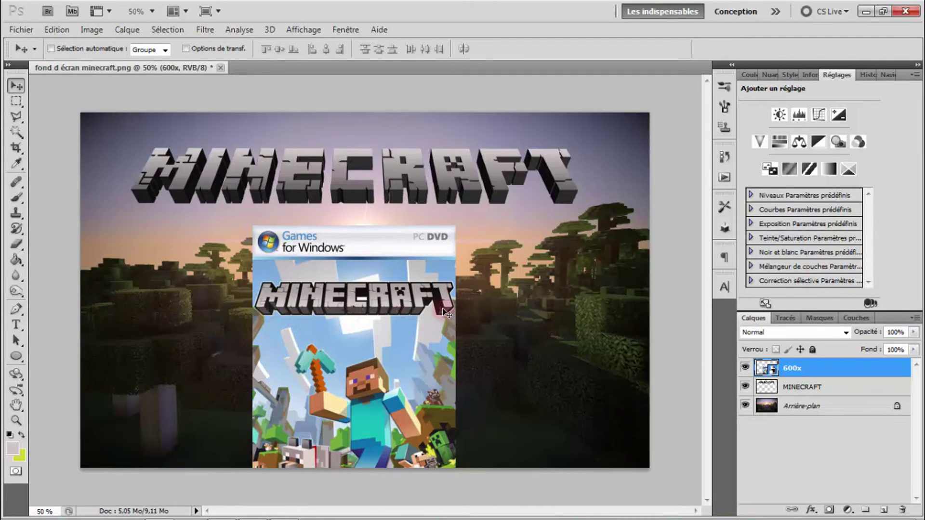
pyautogui.moveTo(345, 249)
pyautogui.mouseDown()
pyautogui.moveTo(551, 192)
pyautogui.moveTo(447, 267)
pyautogui.mouseUp()
pyautogui.click(745, 369)
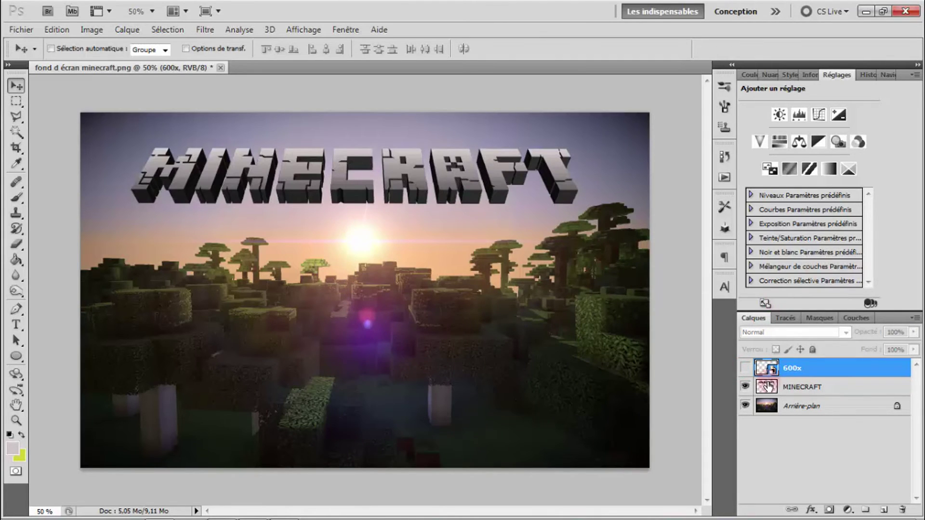
# Delete the 600x cover layer with Supprimer le calque, confirming with Oui
pyautogui.rightClick(836, 367)
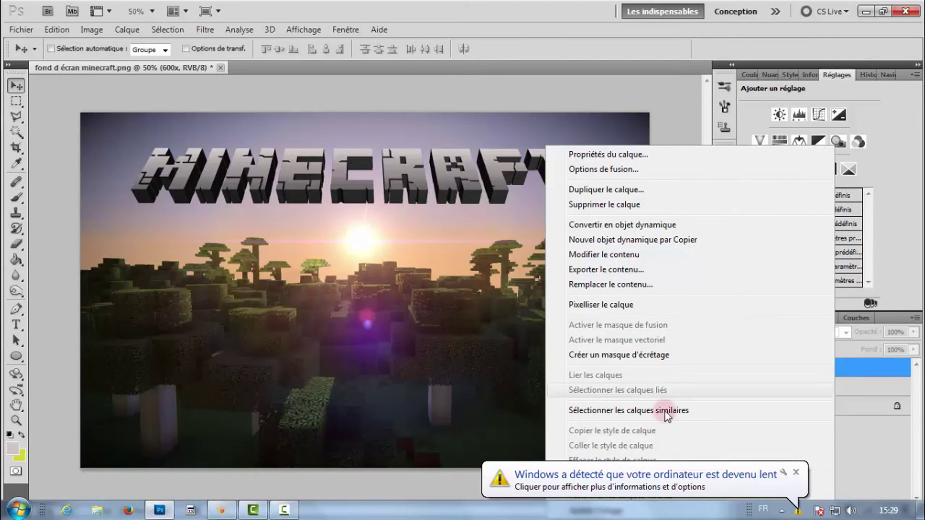
pyautogui.click(631, 203)
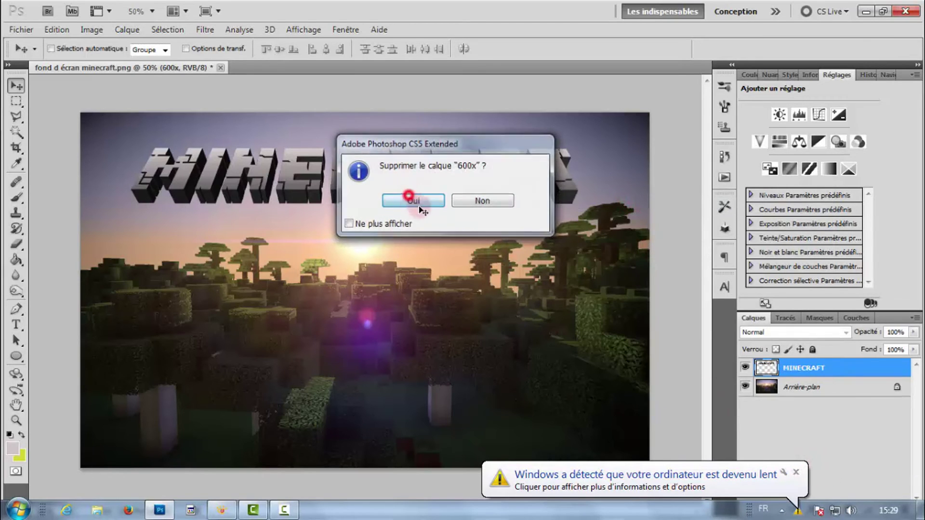
pyautogui.click(413, 200)
pyautogui.click(796, 472)
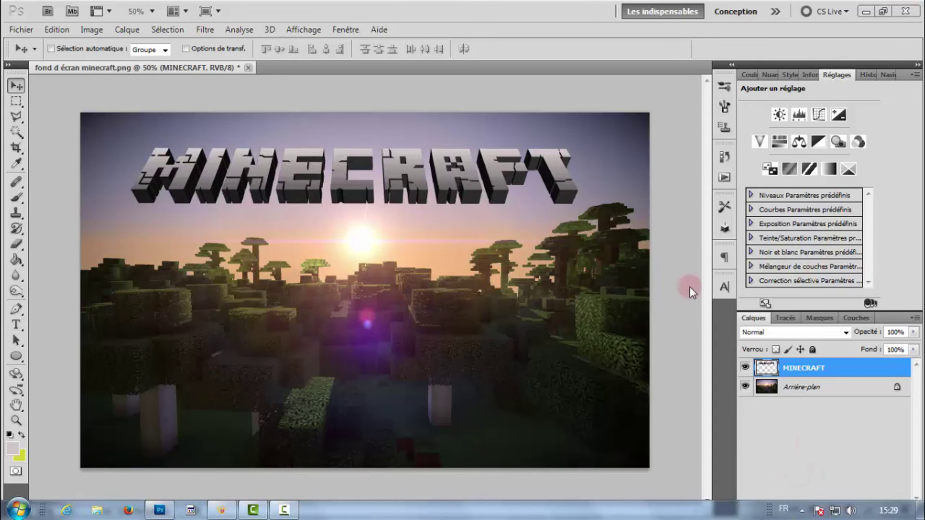
# Flatten the MINECRAFT title and wallpaper into one layer with Aplatir l'image
pyautogui.click(842, 368)
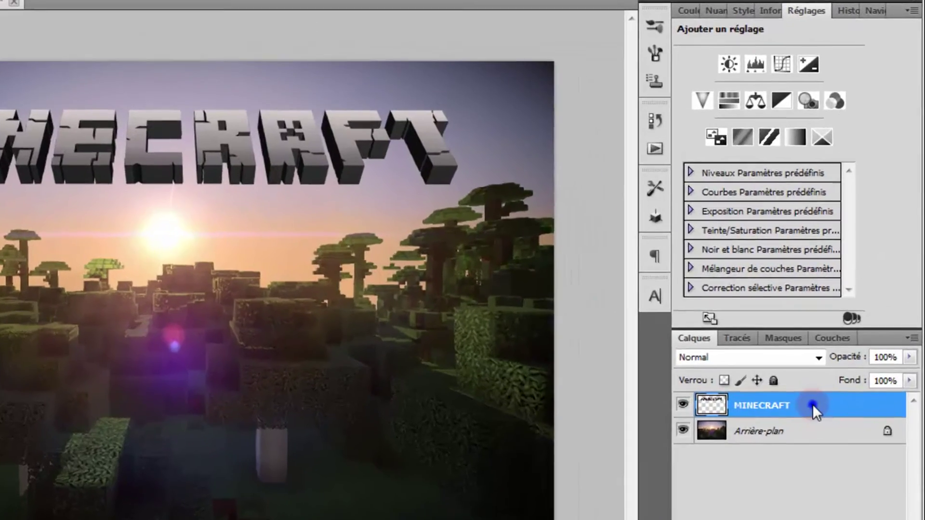
pyautogui.rightClick(842, 369)
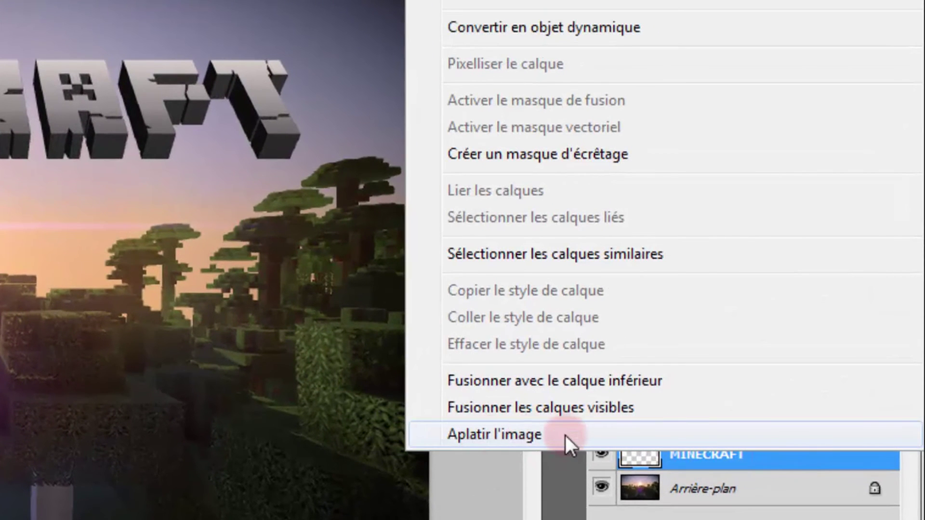
pyautogui.click(516, 434)
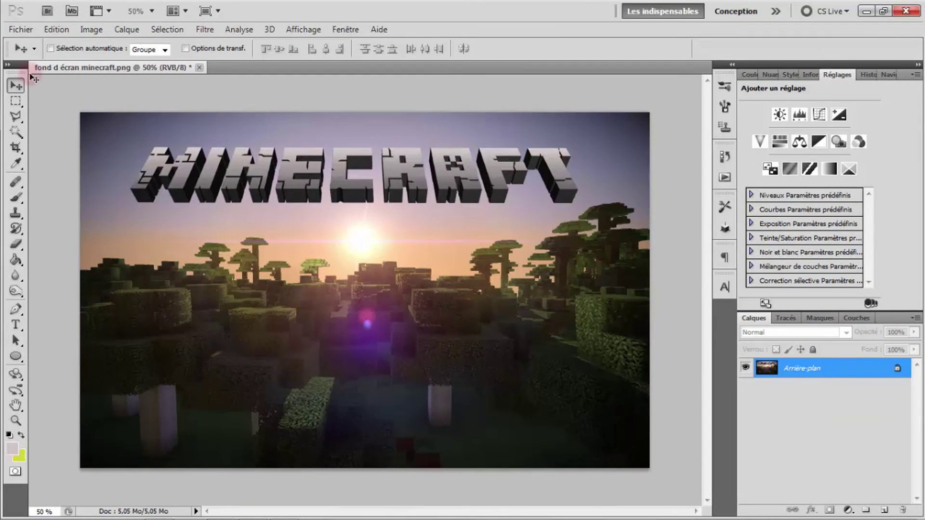
# Save as JPEG 'fond d écran minecraft.jpg' with Qualité 12 Maximum, then minimize Photoshop
pyautogui.click(22, 28)
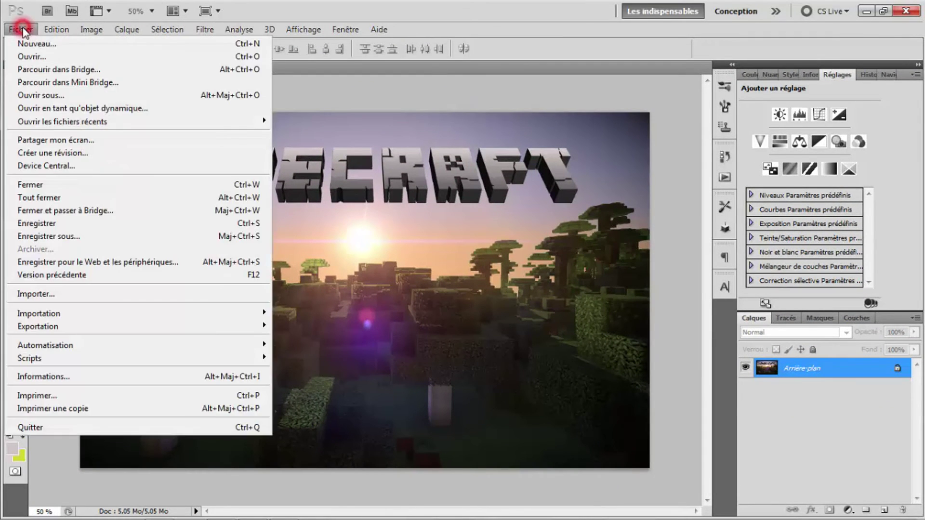
pyautogui.click(59, 237)
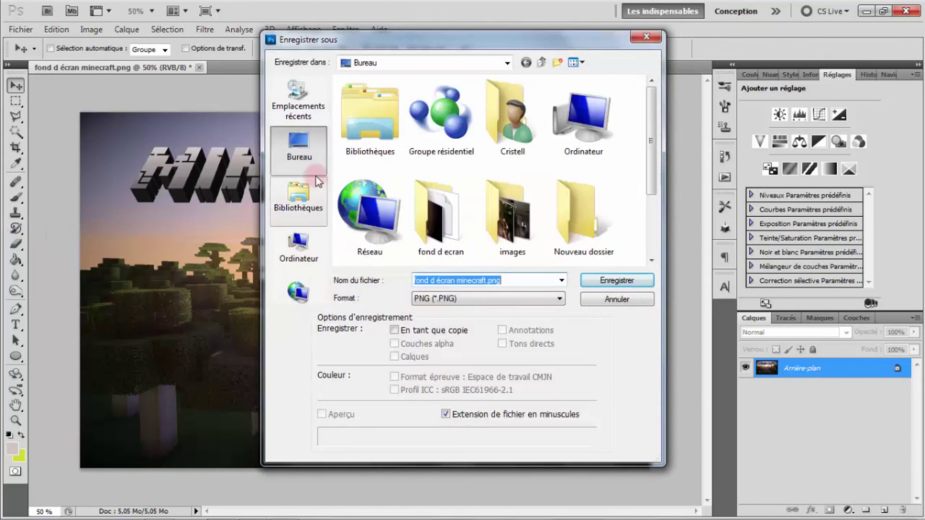
pyautogui.click(453, 299)
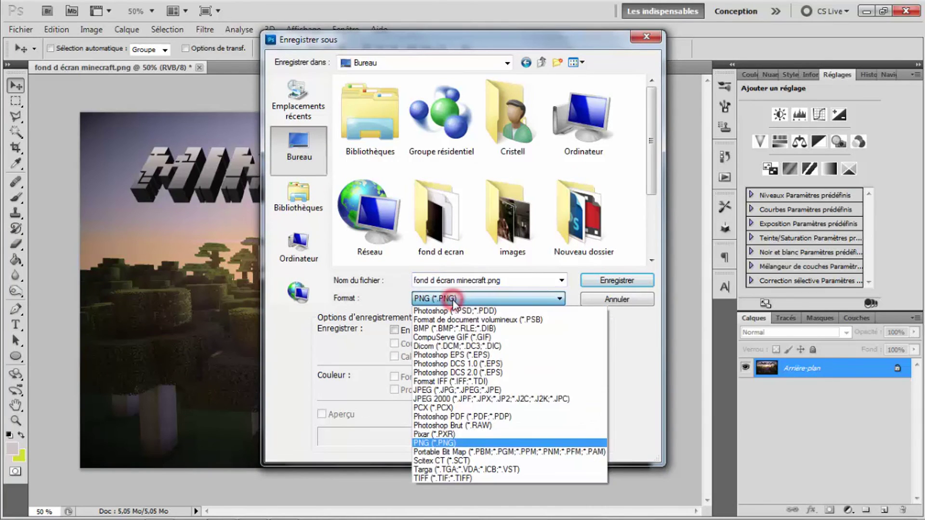
pyautogui.click(495, 391)
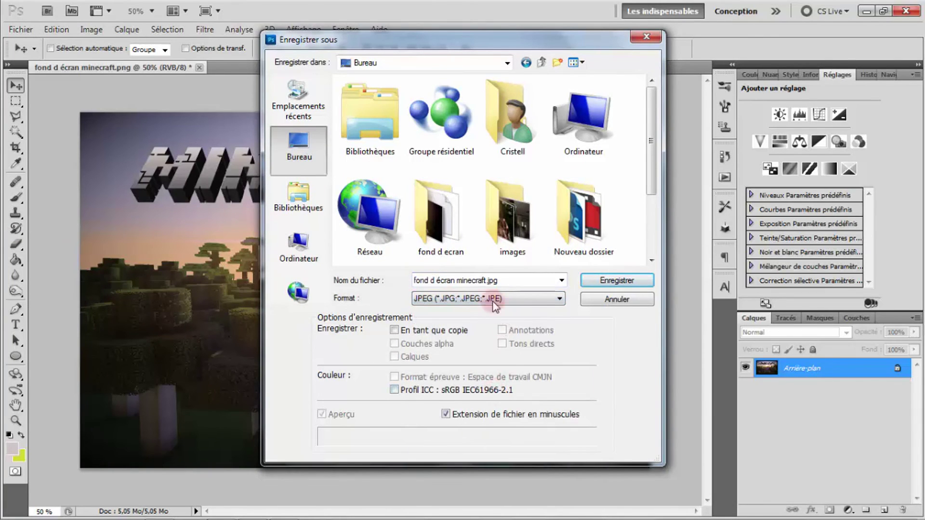
pyautogui.click(468, 282)
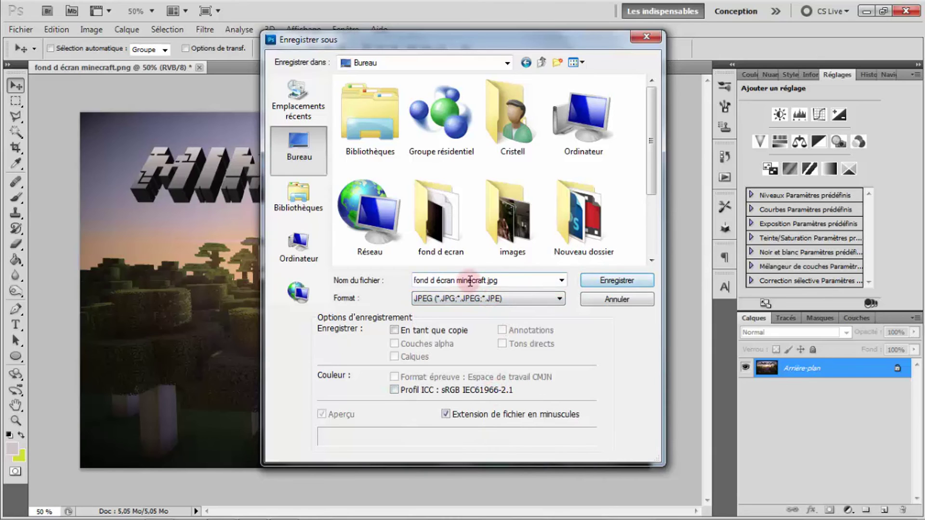
pyautogui.click(632, 282)
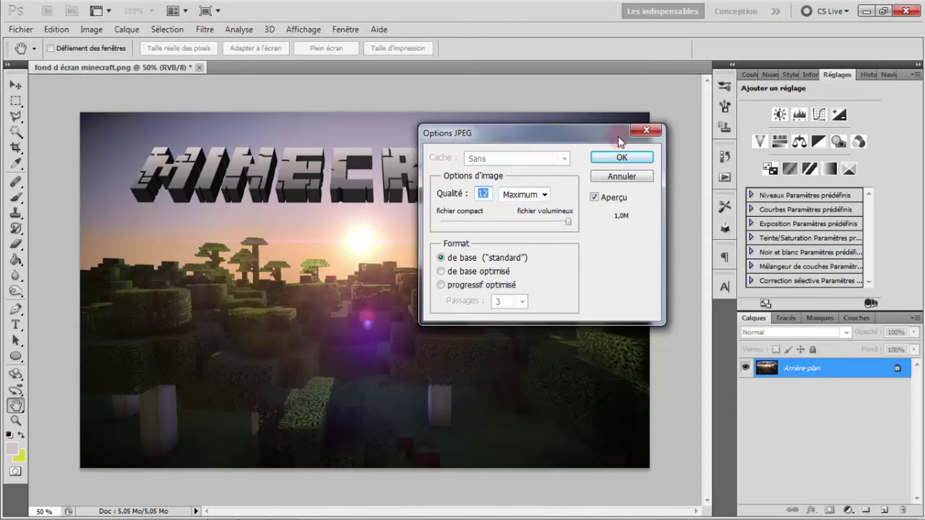
pyautogui.click(621, 157)
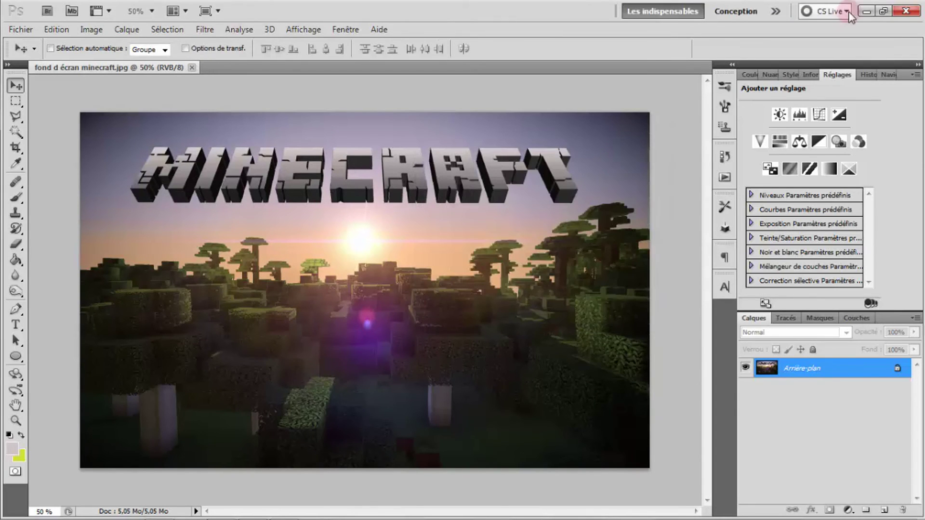
pyautogui.click(866, 11)
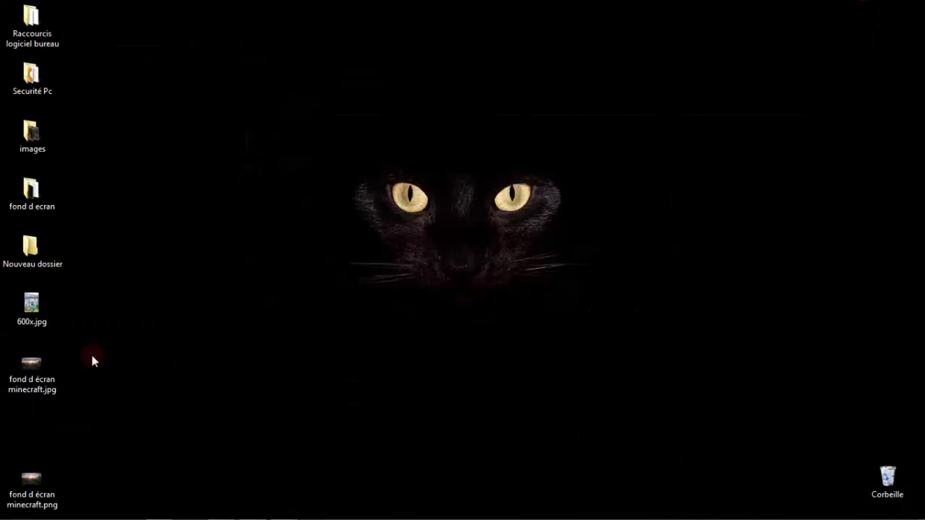
pyautogui.click(47, 364)
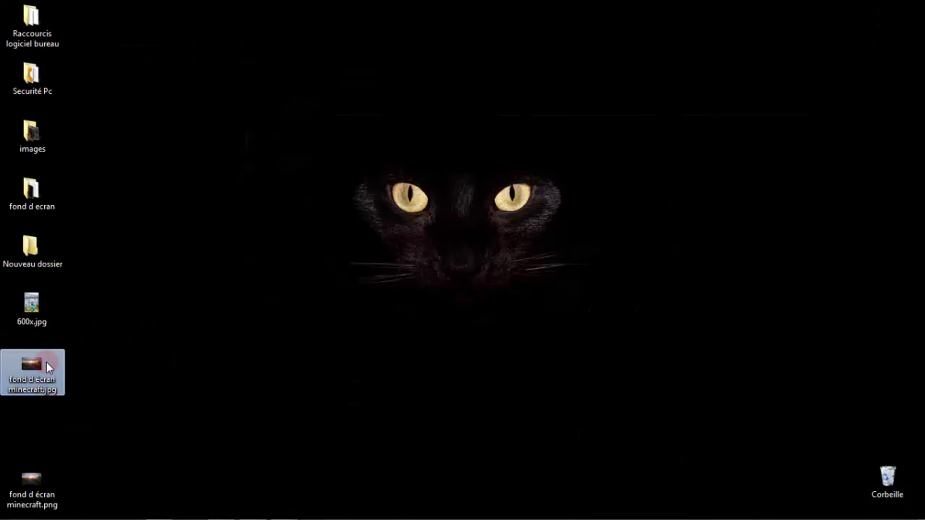
pyautogui.doubleClick(47, 364)
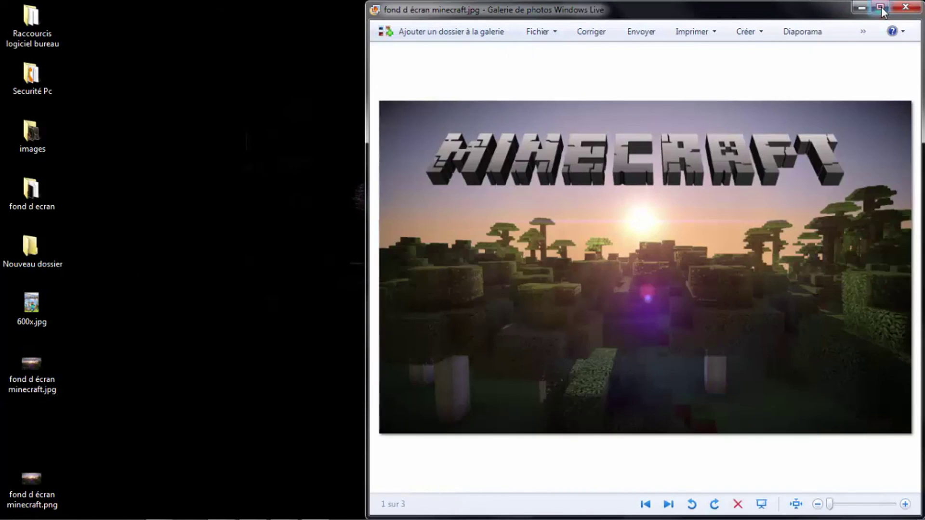
pyautogui.click(881, 7)
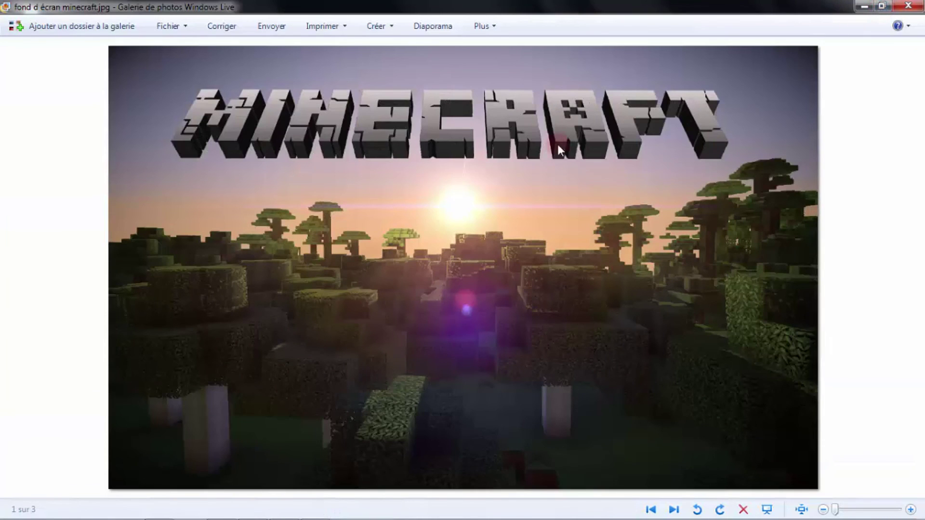
pyautogui.scroll(2, 615, 149)
pyautogui.scroll(2, 625, 278)
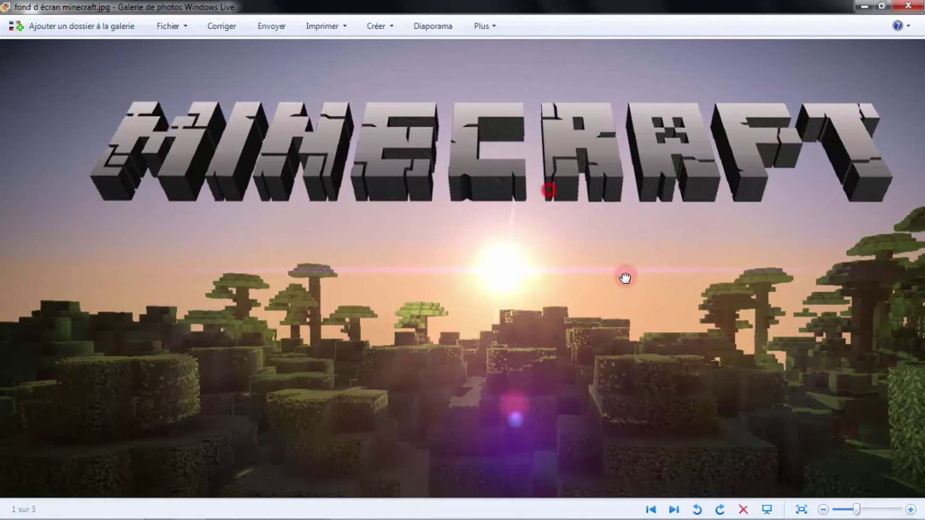
pyautogui.moveTo(622, 279); pyautogui.dragTo(523, 283)
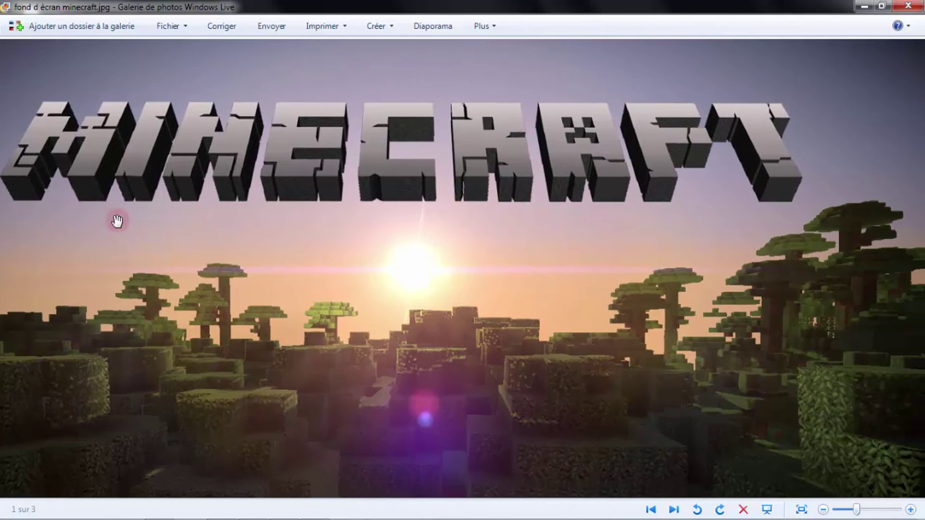
pyautogui.scroll(1, 151, 207)
pyautogui.scroll(2, 103, 135)
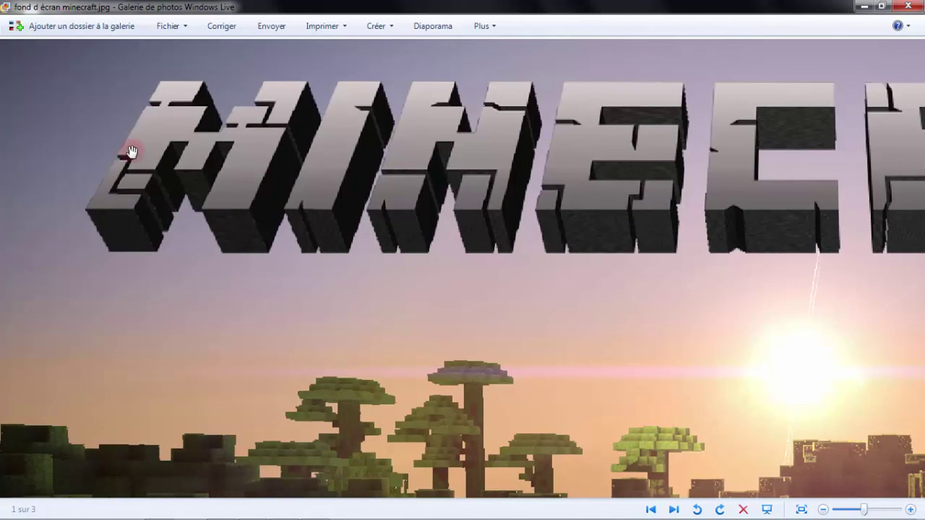
pyautogui.scroll(-1, 283, 169)
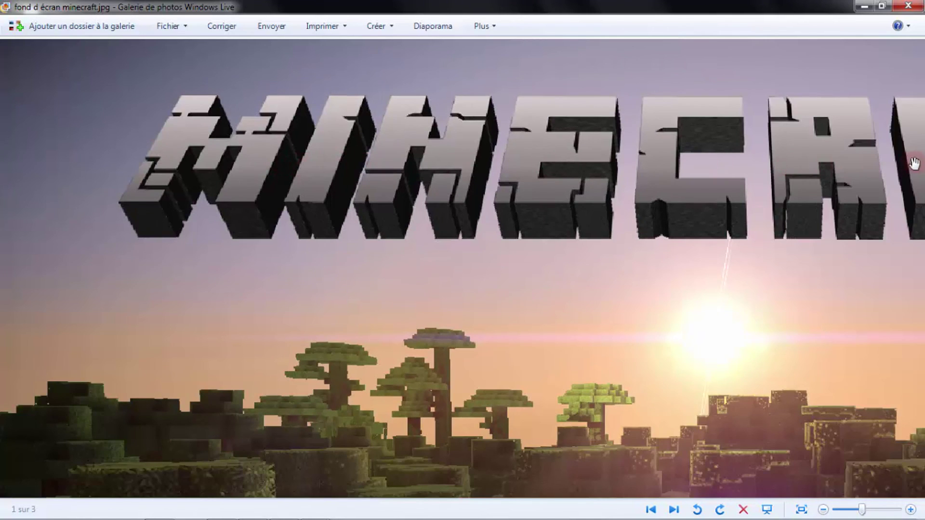
pyautogui.moveTo(923, 161)
pyautogui.mouseDown()
pyautogui.moveTo(892, 155)
pyautogui.moveTo(657, 175)
pyautogui.moveTo(409, 170)
pyautogui.moveTo(847, 172)
pyautogui.mouseUp()
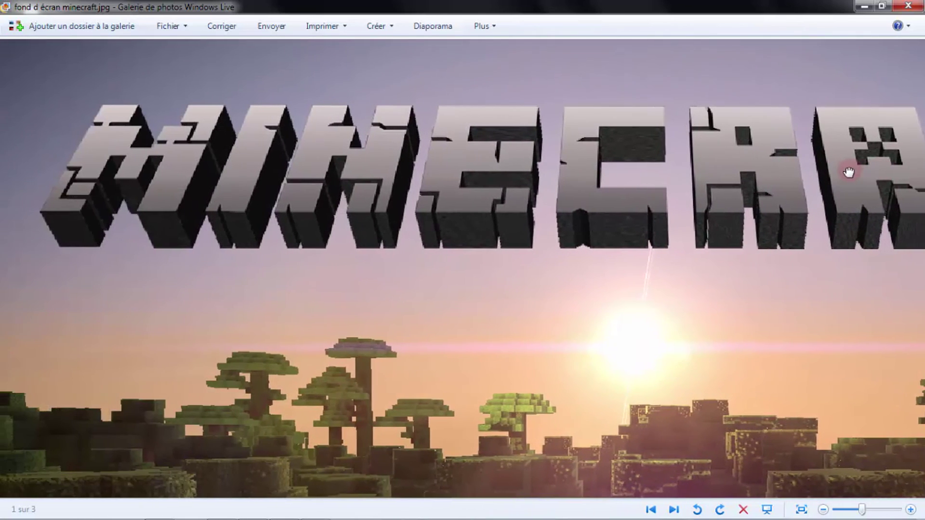